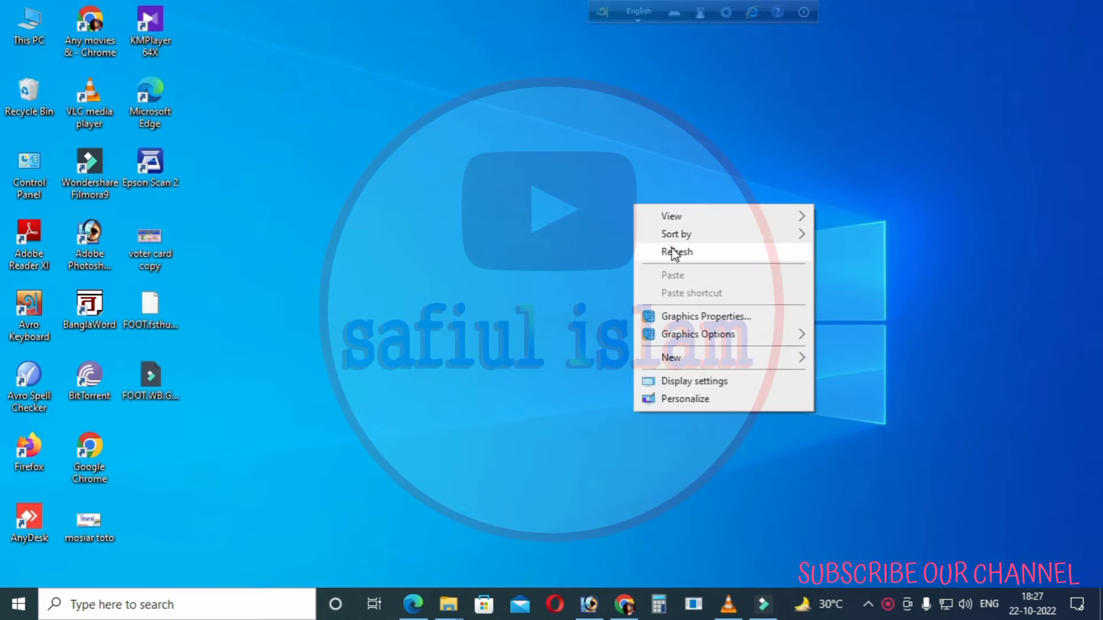
# - Refresh the desktop twice from its right-click menu
pyautogui.rightClick(616, 167)
pyautogui.click(659, 217)
pyautogui.rightClick(623, 170)
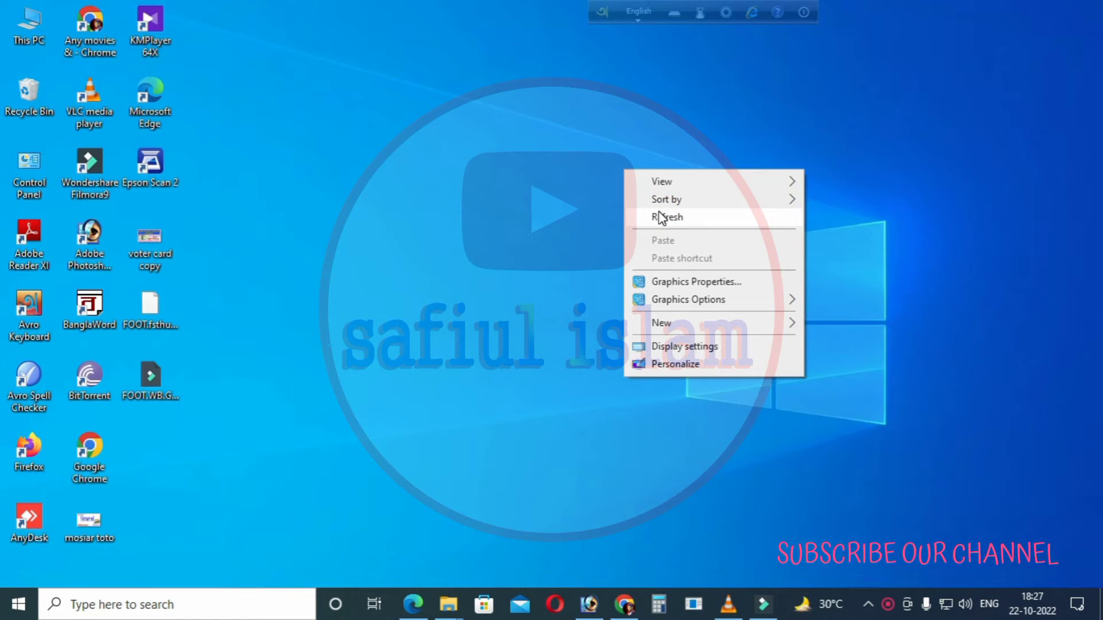
pyautogui.click(659, 216)
# - In Chrome, go to food.wb.gov.in via 'FOO' and reach the Digital Ration Card Services page
pyautogui.click(622, 603)
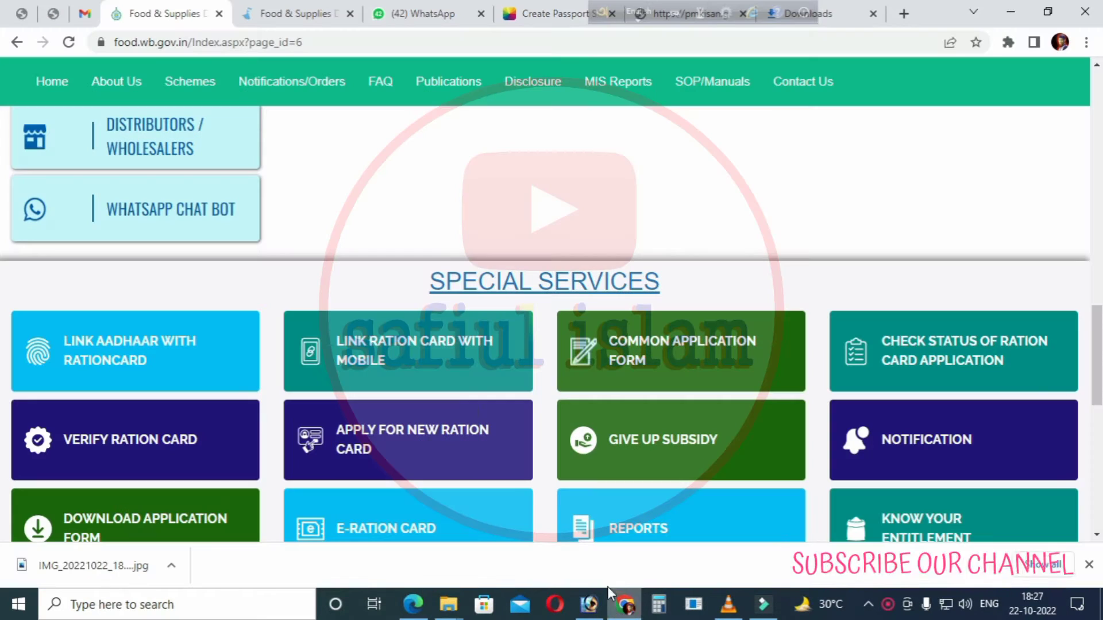
pyautogui.click(262, 47)
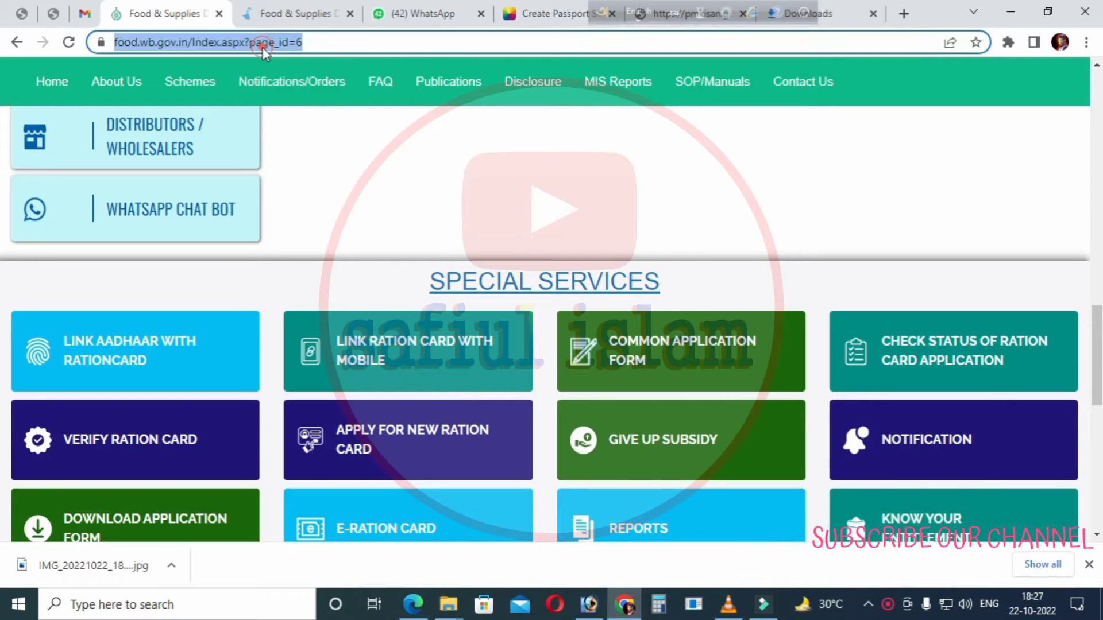
pyautogui.write('F')
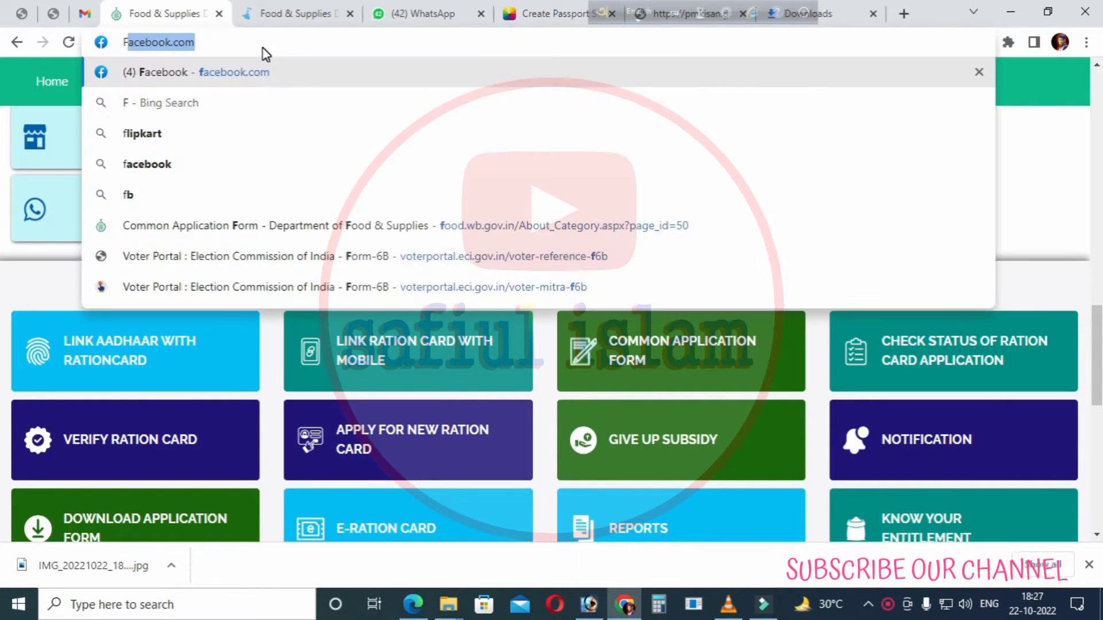
pyautogui.write('OO')
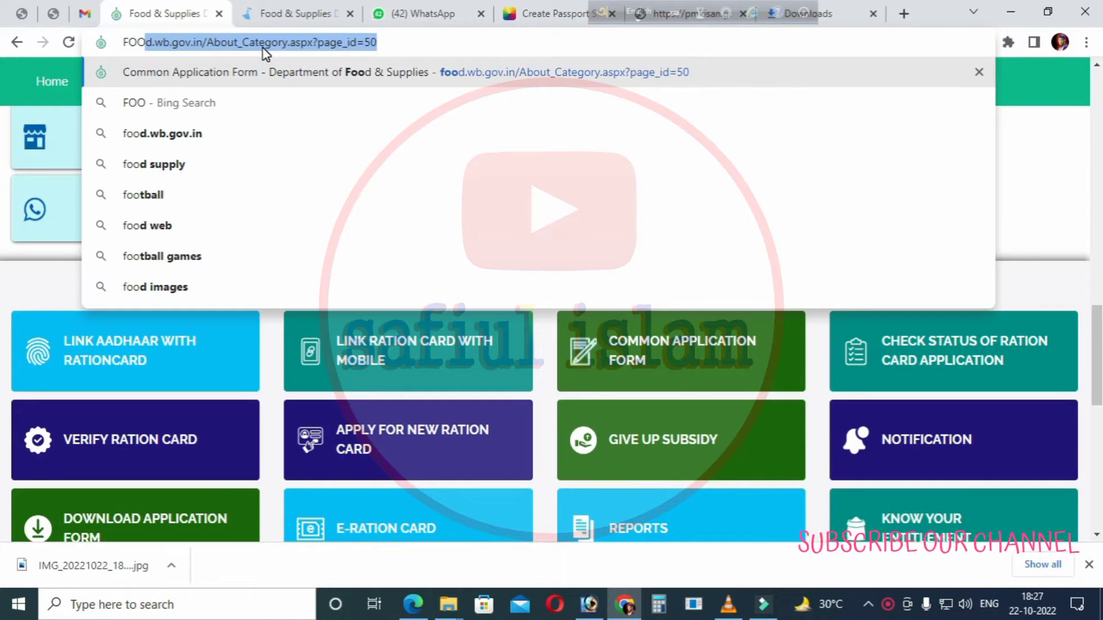
pyautogui.press('Return')
pyautogui.scroll(-1, 451, 297)
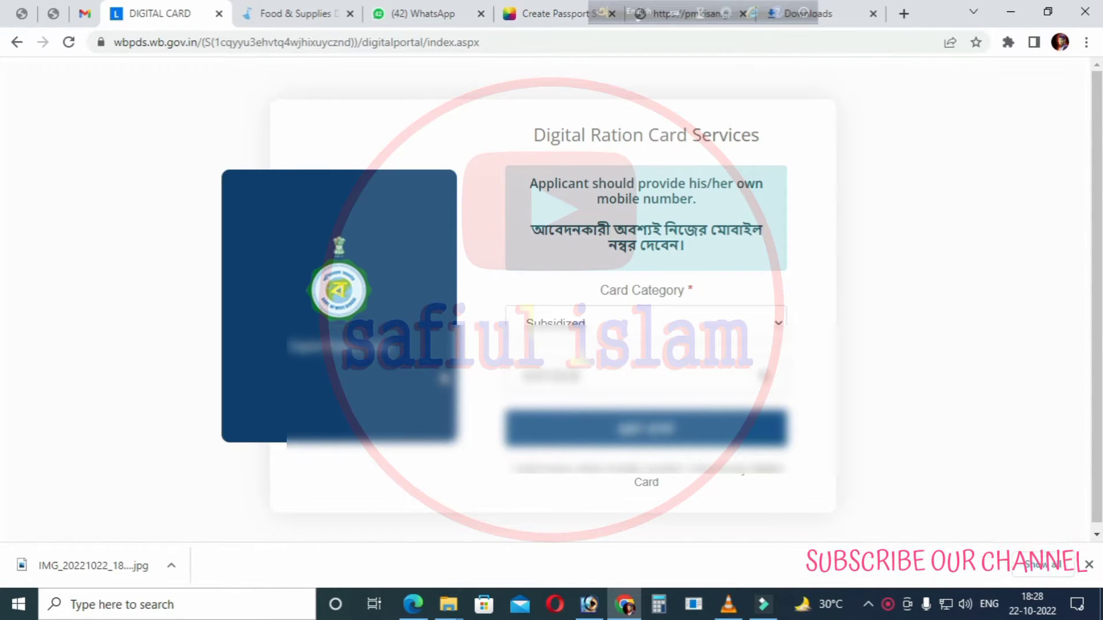
# - Request an OTP for the mobile number, enter the received code, and proceed to the dashboard
pyautogui.click(542, 439)
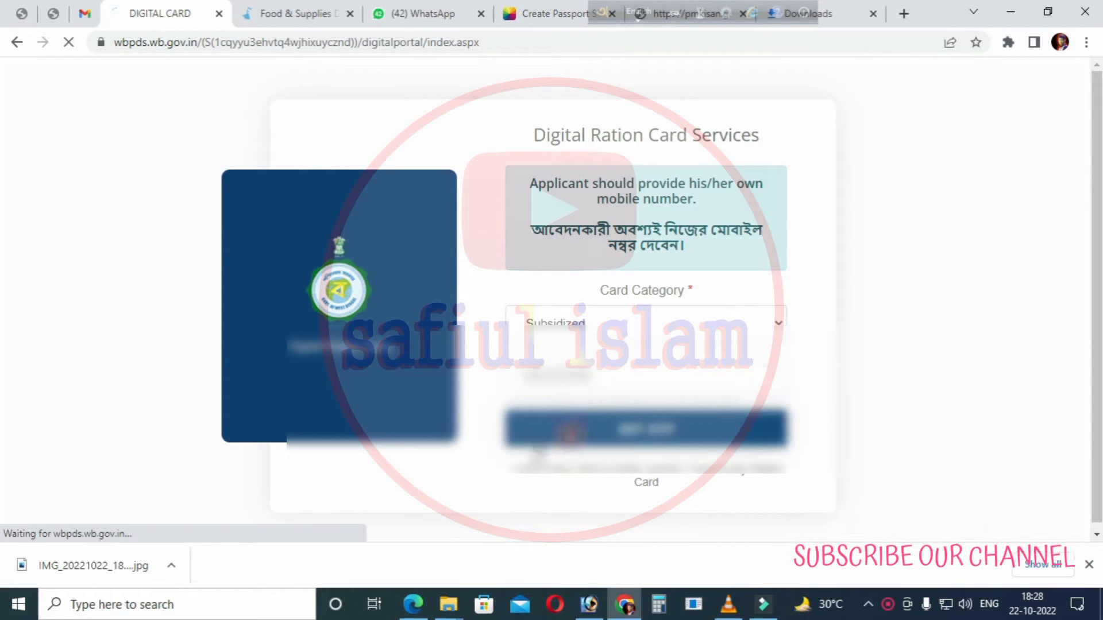
pyautogui.click(600, 467)
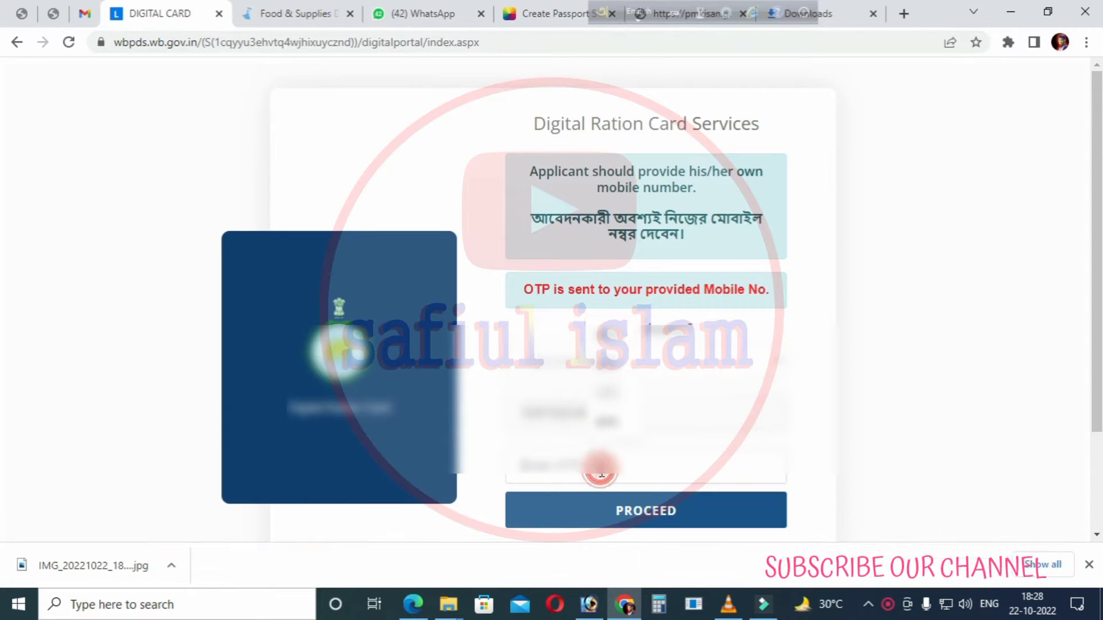
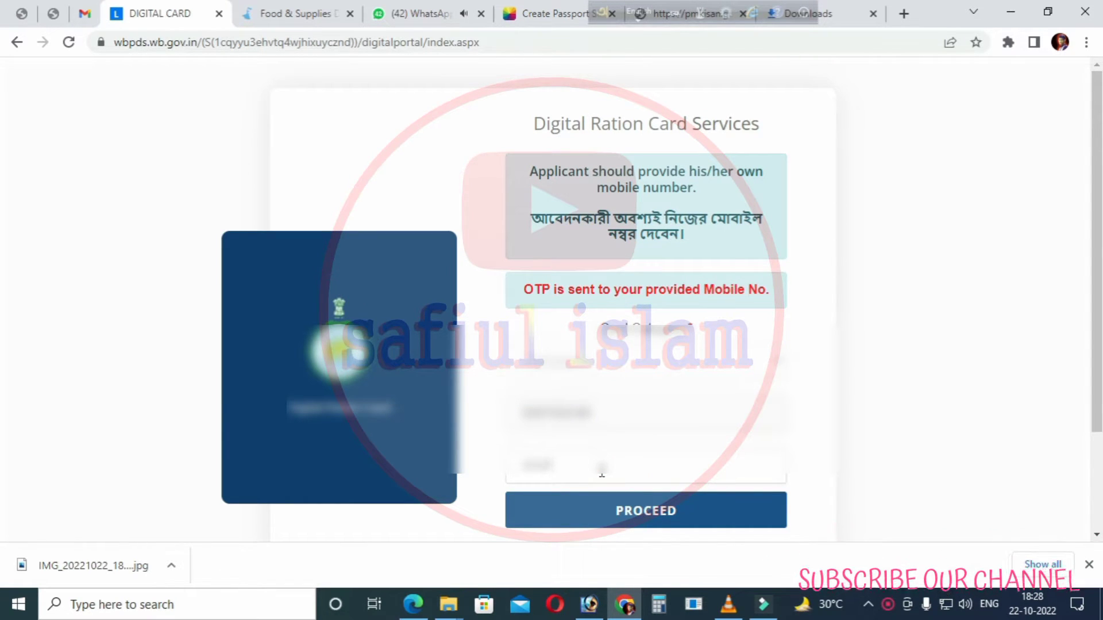
pyautogui.click(634, 509)
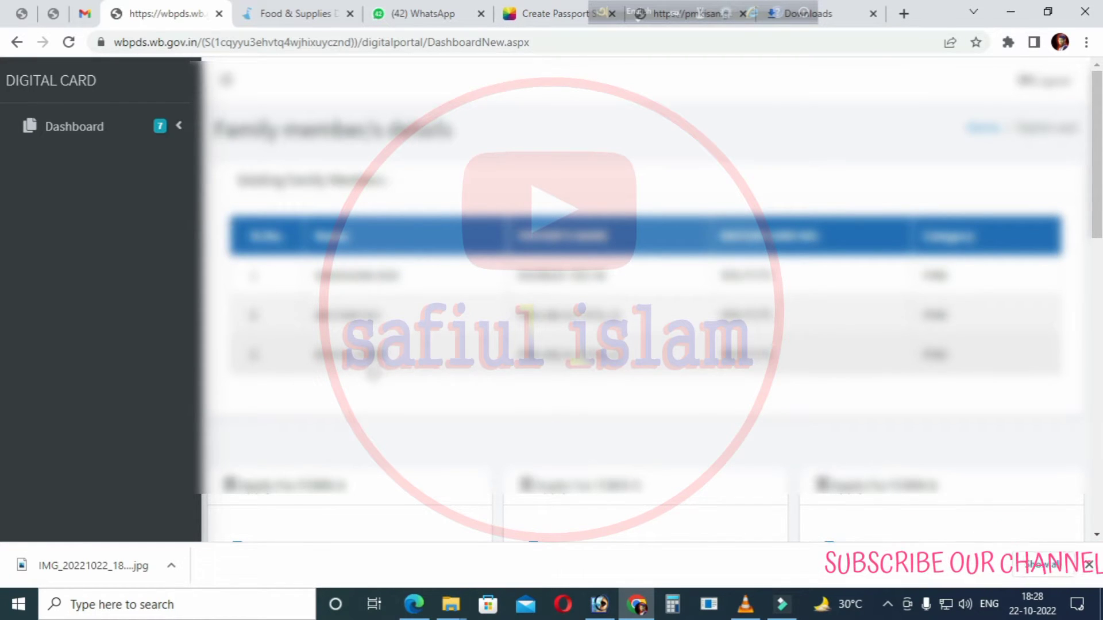
# - Apply on the dashboard's add-new-family-members card to start the application
pyautogui.scroll(-4, 506, 371)
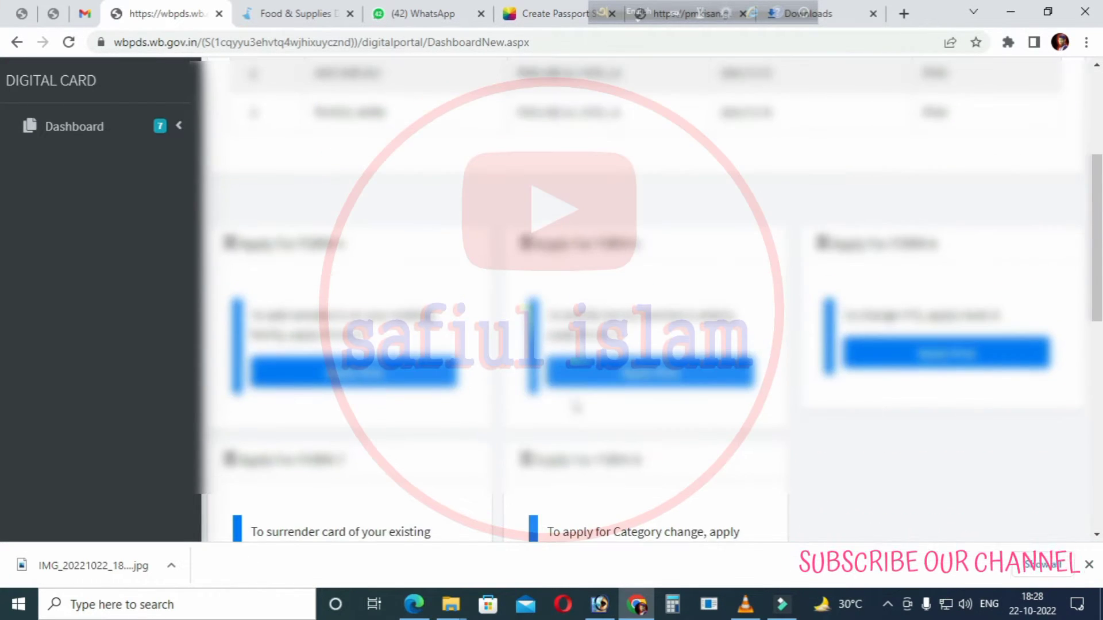
pyautogui.click(375, 376)
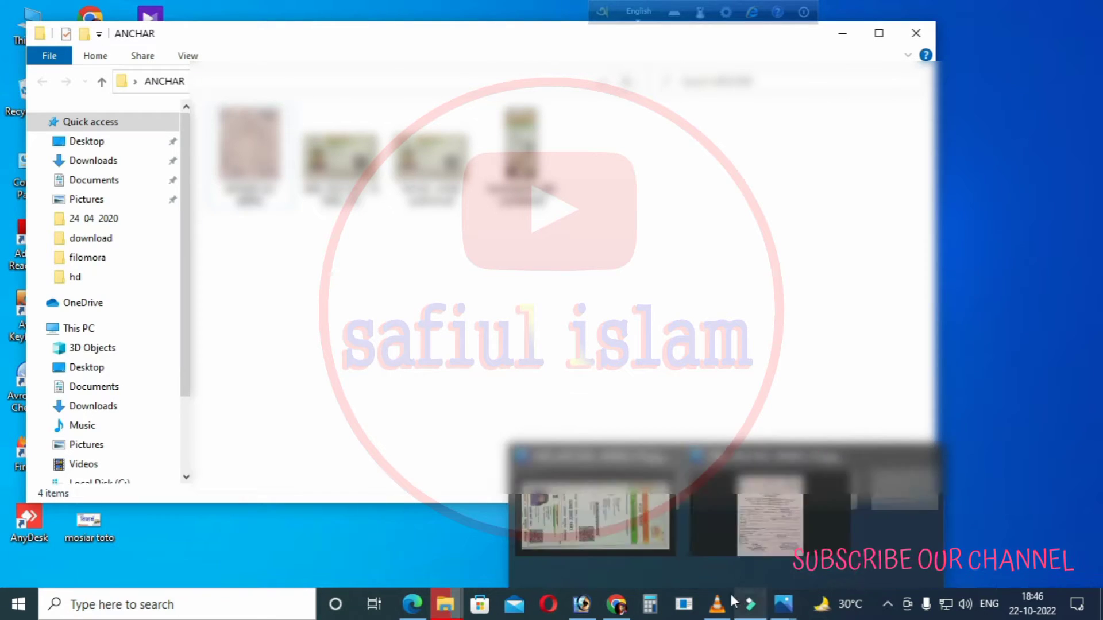
# - Open the ANCHAR folder of document images in File Explorer
pyautogui.click(339, 156)
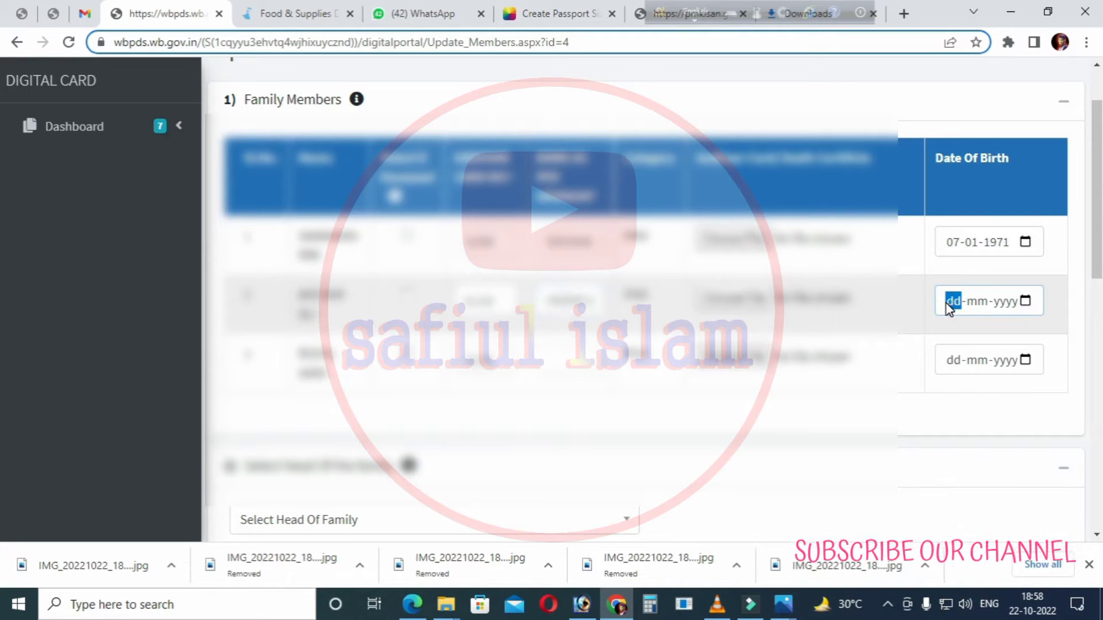
pyautogui.write('26-00-yyyy')
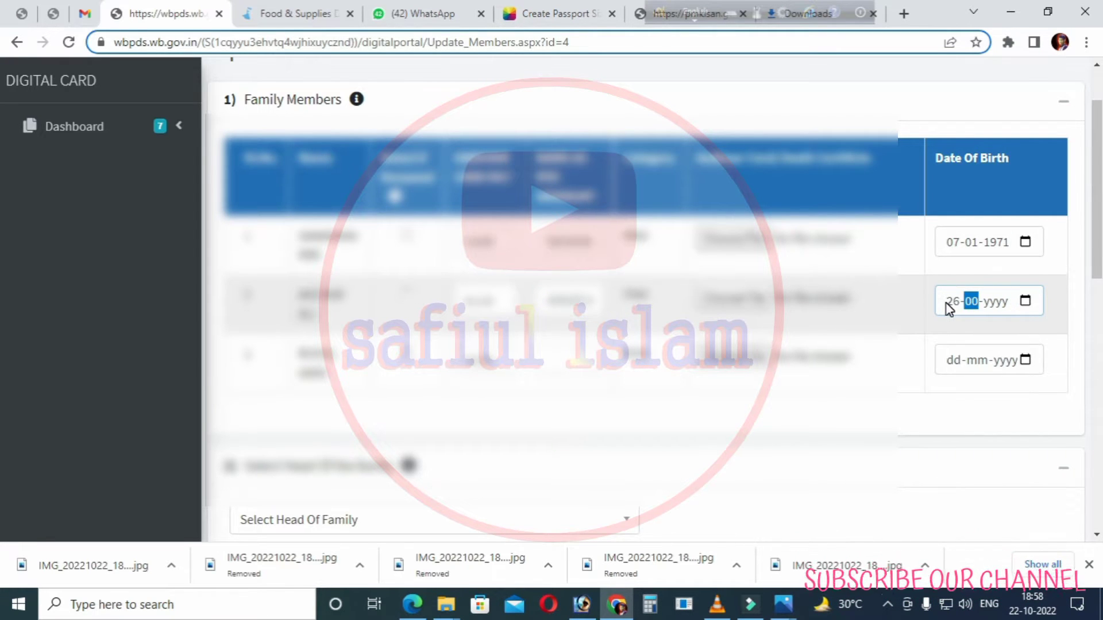
pyautogui.write('6-0001')
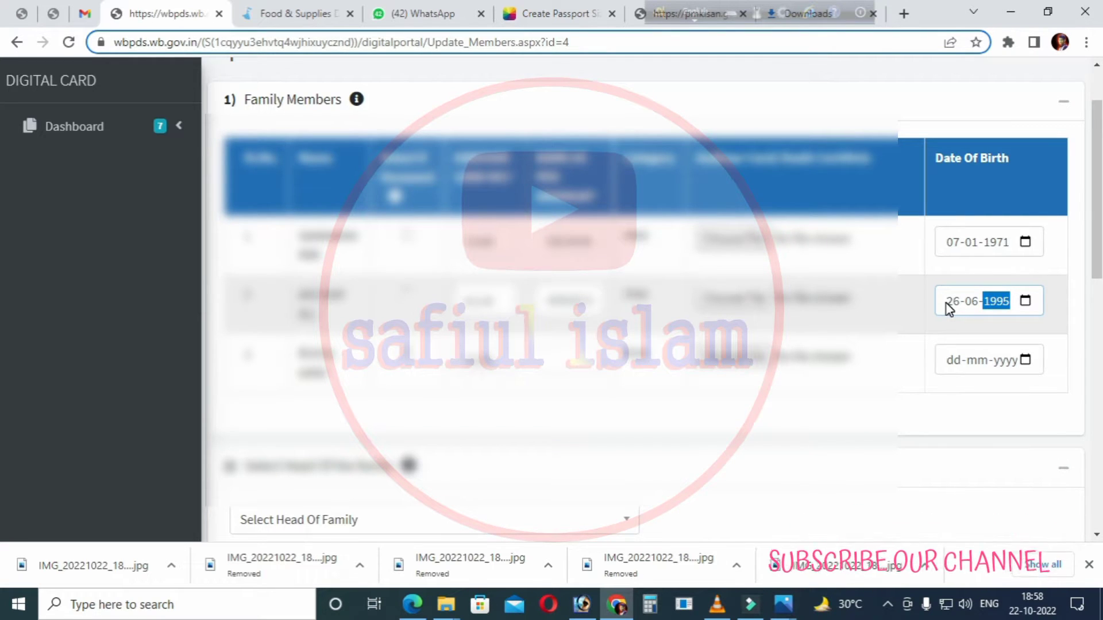
pyautogui.click(548, 359)
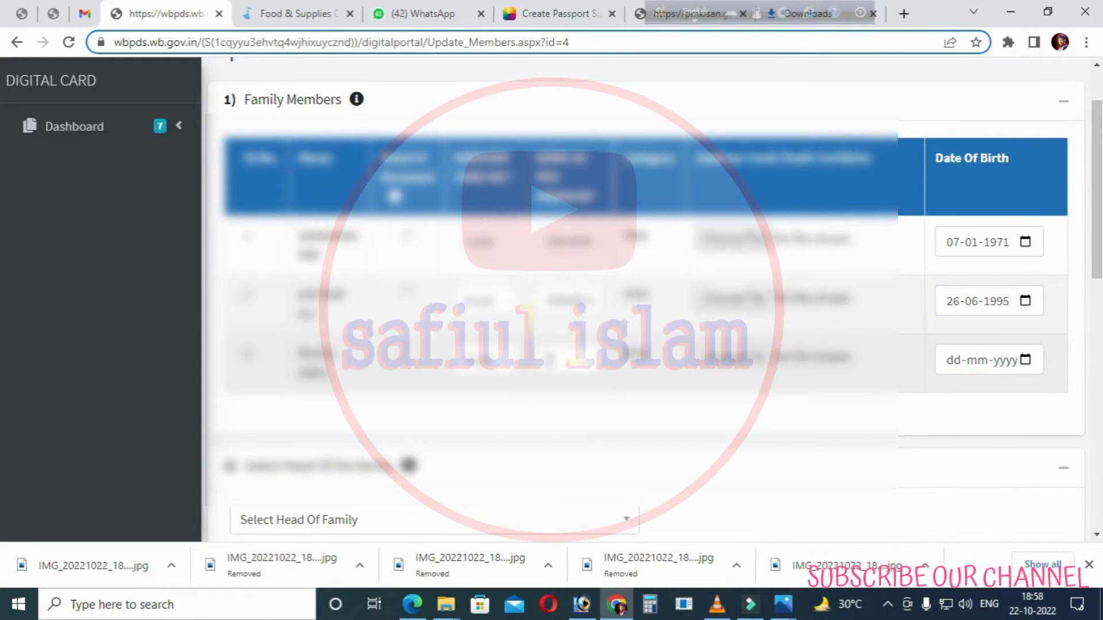
pyautogui.click(947, 363)
pyautogui.write('2408')
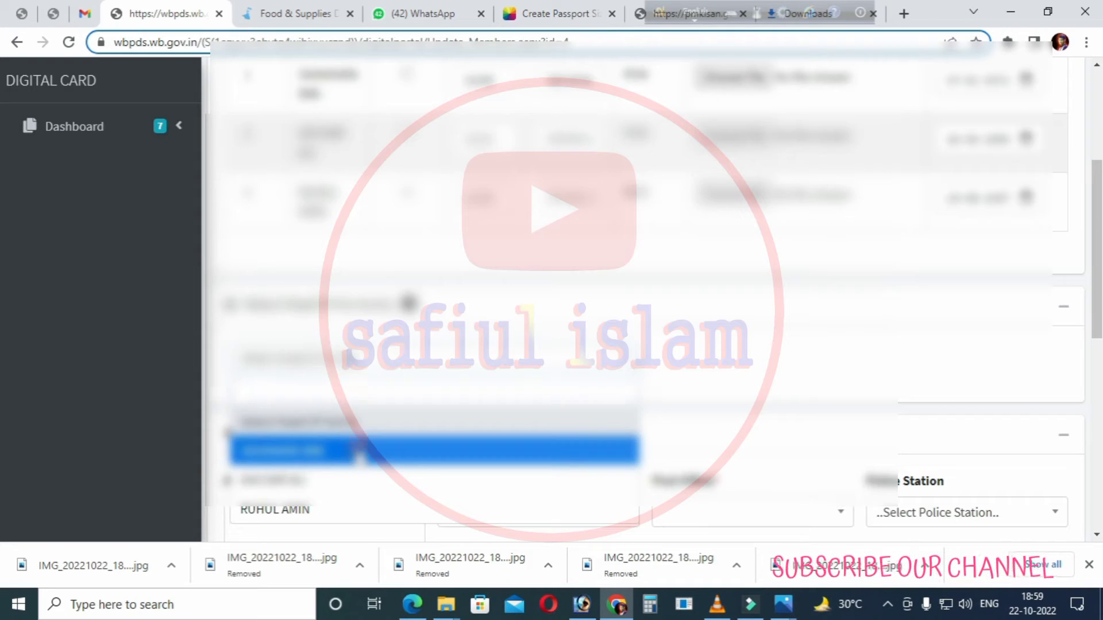
# - Choose the head of family and clear the leftover '.PIN-' text from the Address box
pyautogui.click(352, 450)
pyautogui.scroll(-2, 371, 428)
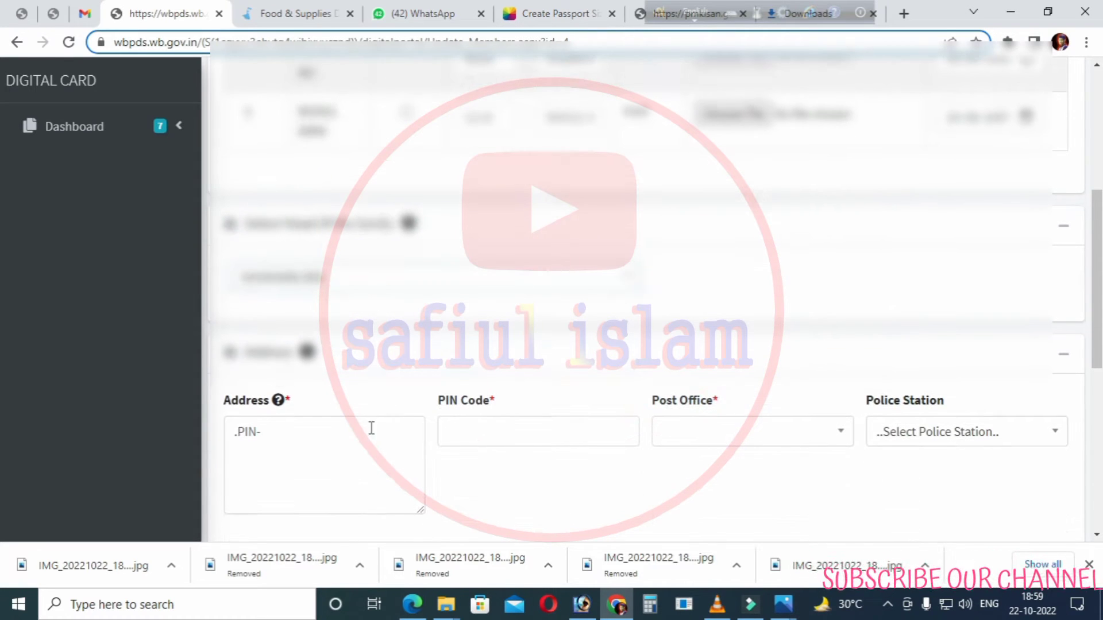
pyautogui.click(347, 448)
pyautogui.moveTo(347, 448); pyautogui.dragTo(205, 454)
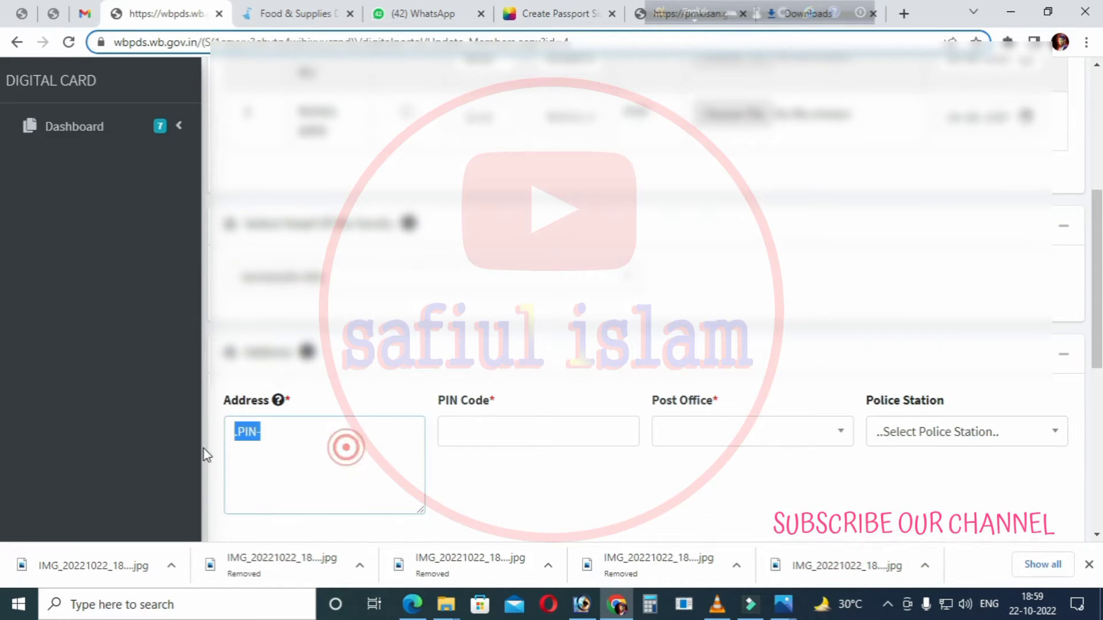
pyautogui.click(288, 435)
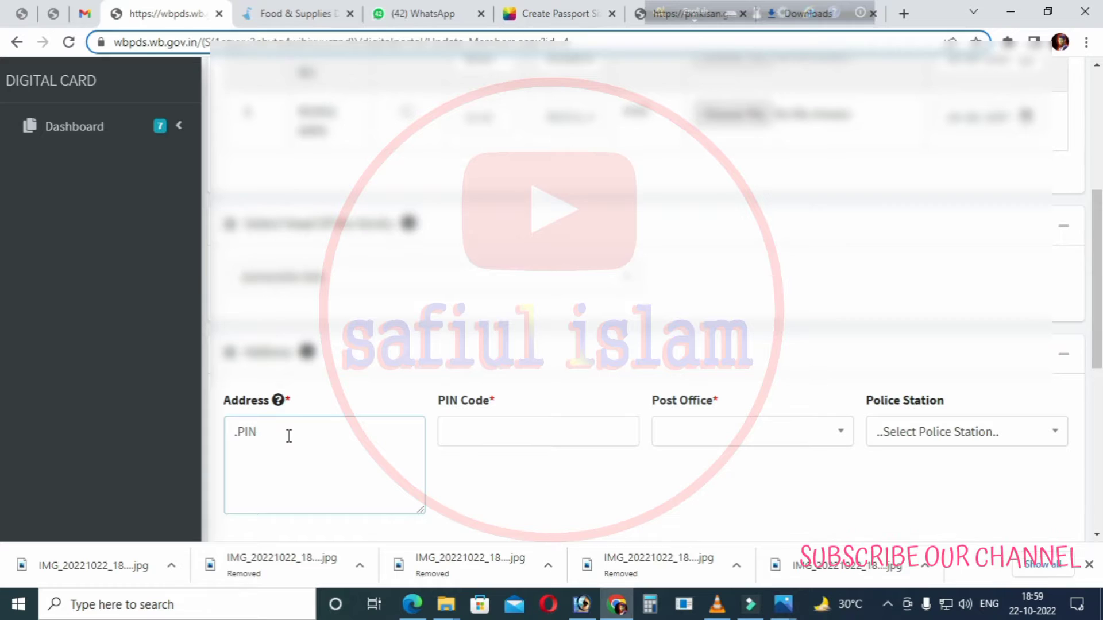
pyautogui.press('BackSpace')
pyautogui.press('BackSpace')
pyautogui.press('BackSpace')
pyautogui.press('BackSpace')
# - Enter LAKSHMIPUL as the address and 743234 as the PIN Code
pyautogui.write('LAKSHMIPUL')
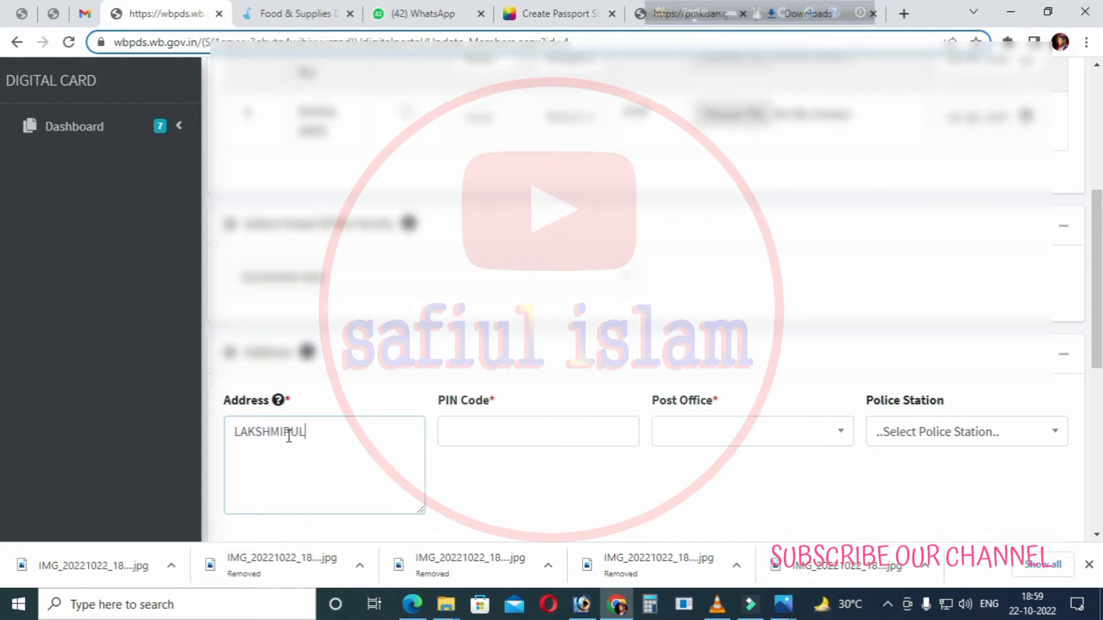
pyautogui.click(487, 422)
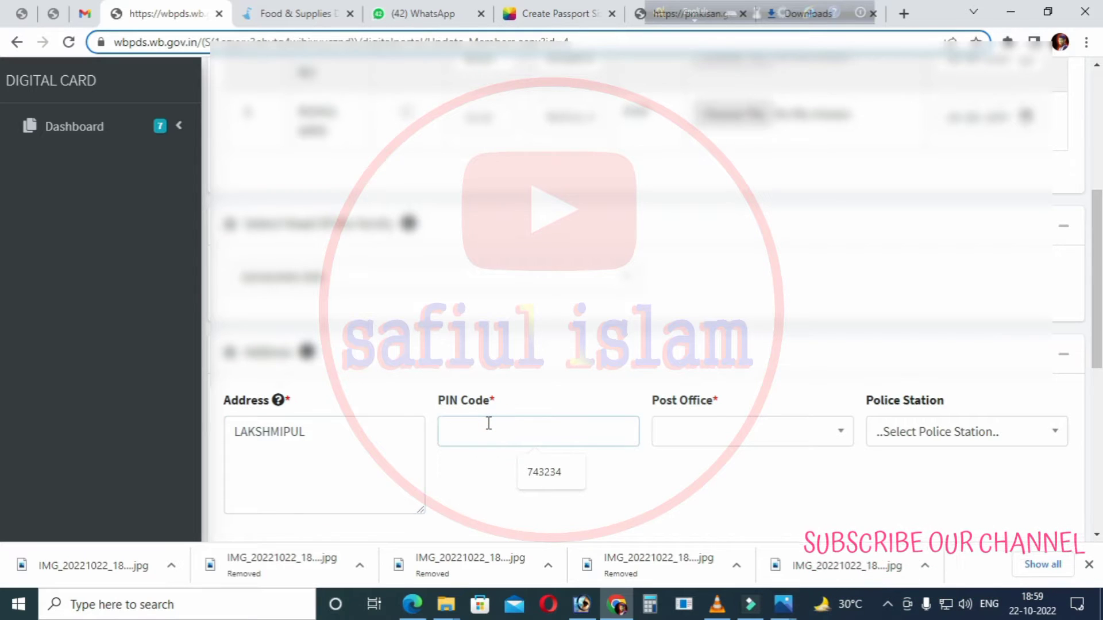
pyautogui.write('743234')
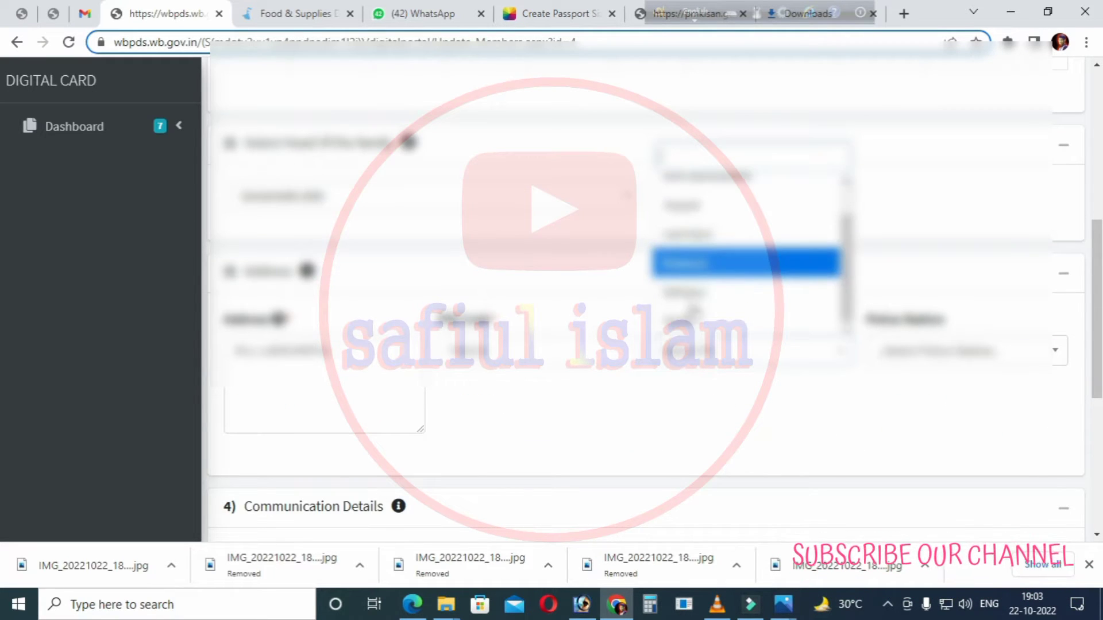
# - Select a post office and a police station for the address
pyautogui.scroll(2, 695, 287)
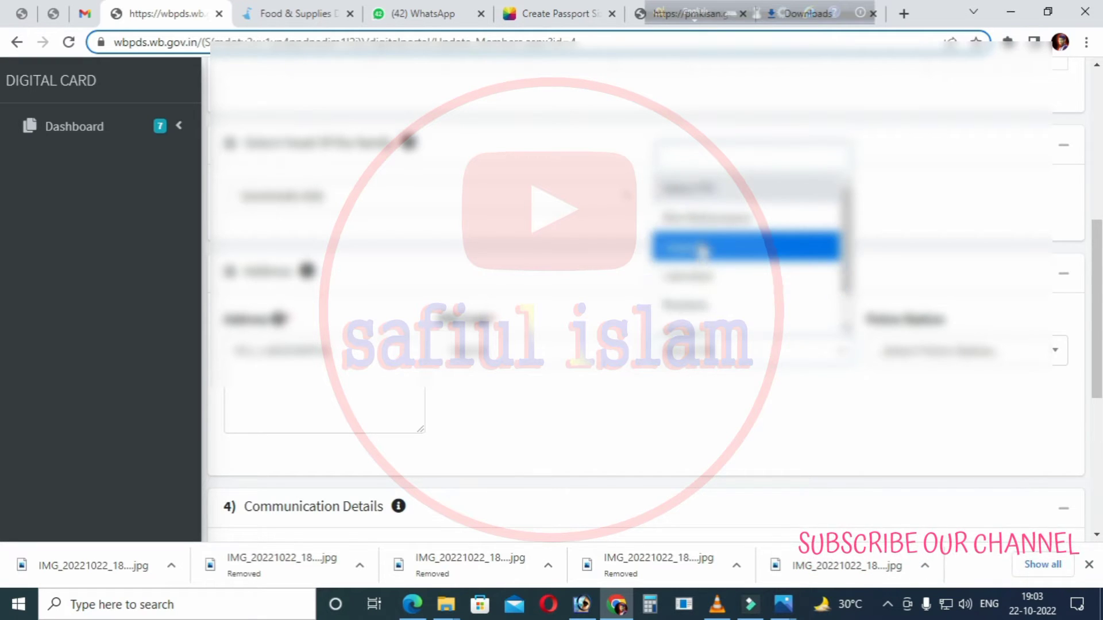
pyautogui.click(689, 305)
pyautogui.click(965, 350)
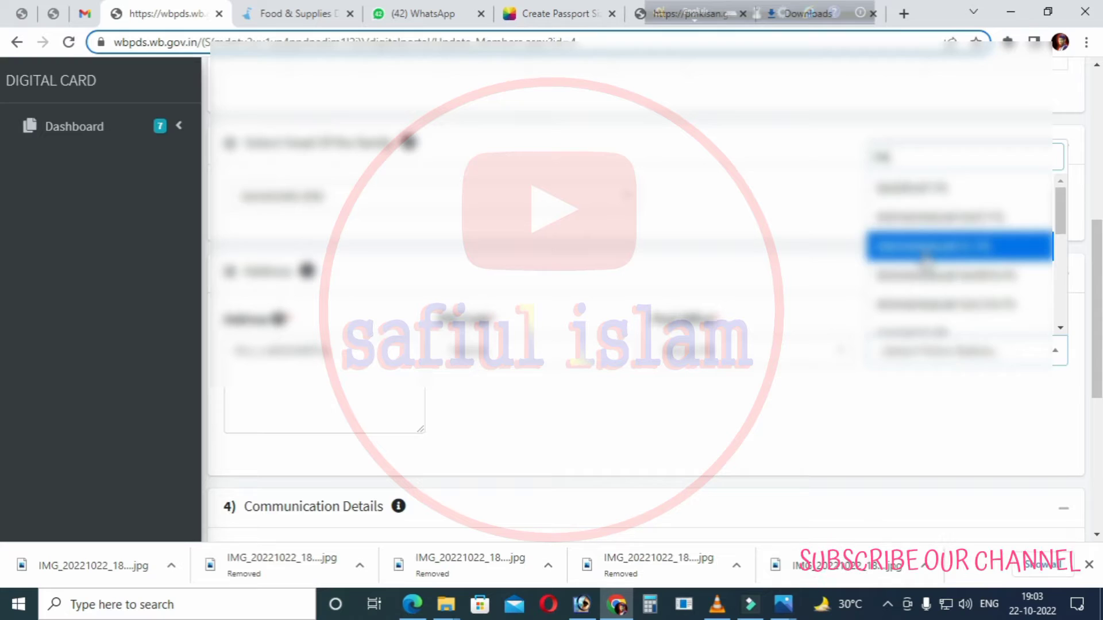
pyautogui.click(917, 330)
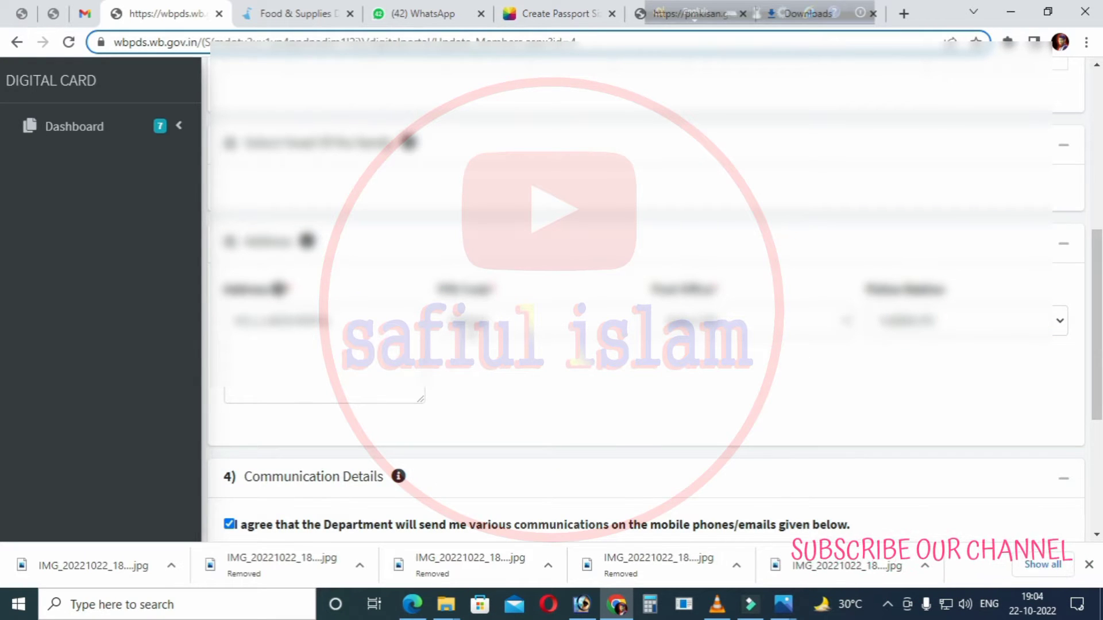
pyautogui.scroll(-4, 471, 332)
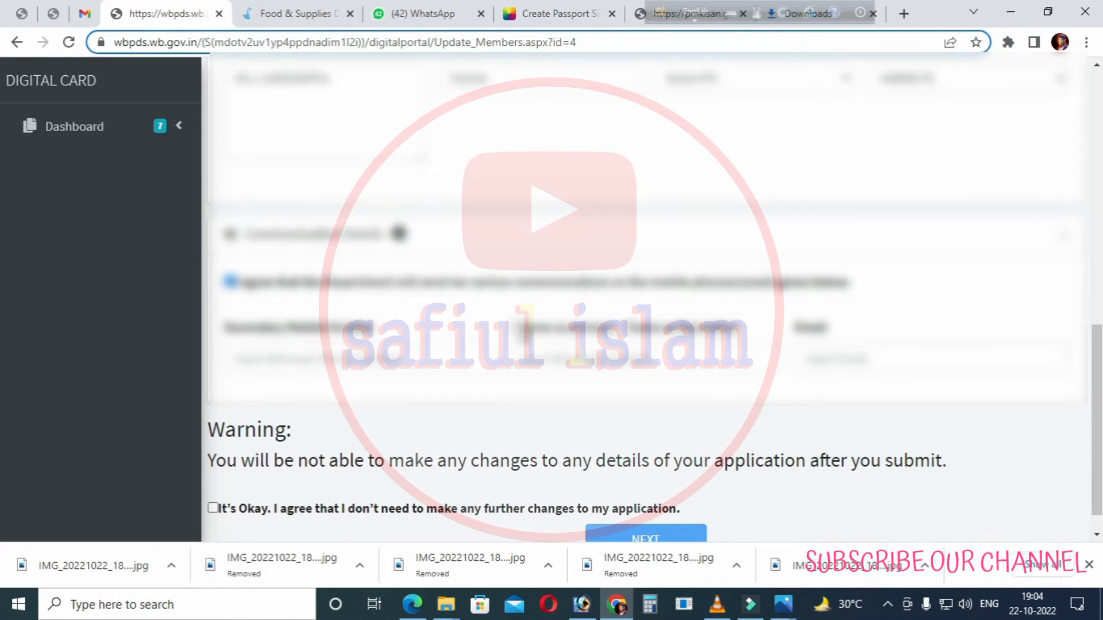
# - Attach the Aadhaar card image to the third family member's row
pyautogui.scroll(10, 647, 299)
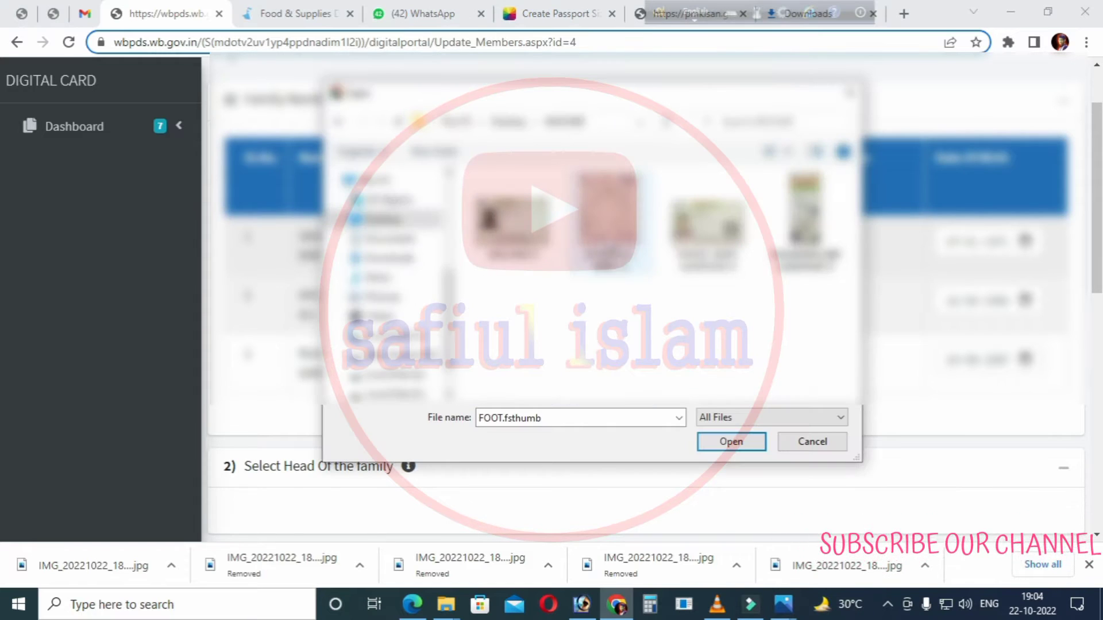
pyautogui.click(804, 219)
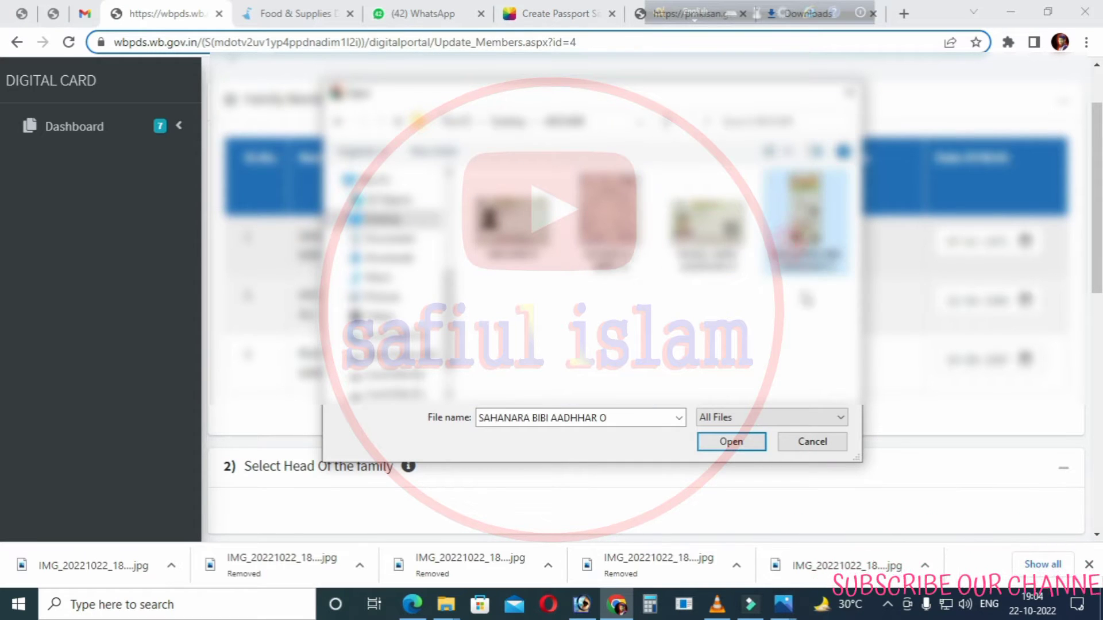
pyautogui.click(737, 440)
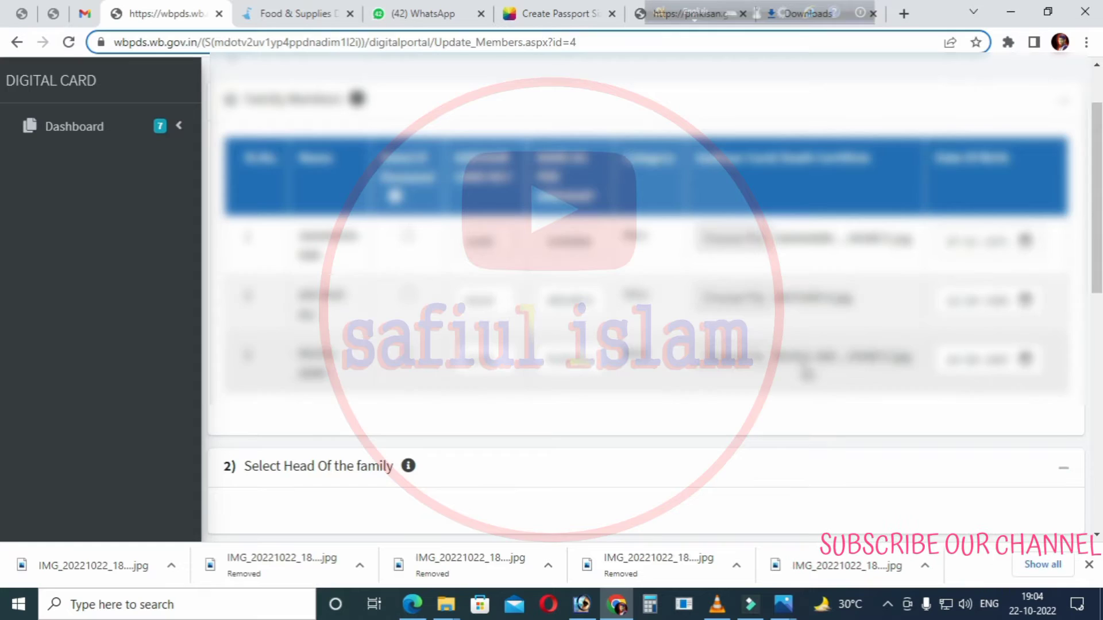
pyautogui.scroll(-1, 807, 375)
pyautogui.scroll(-8, 807, 374)
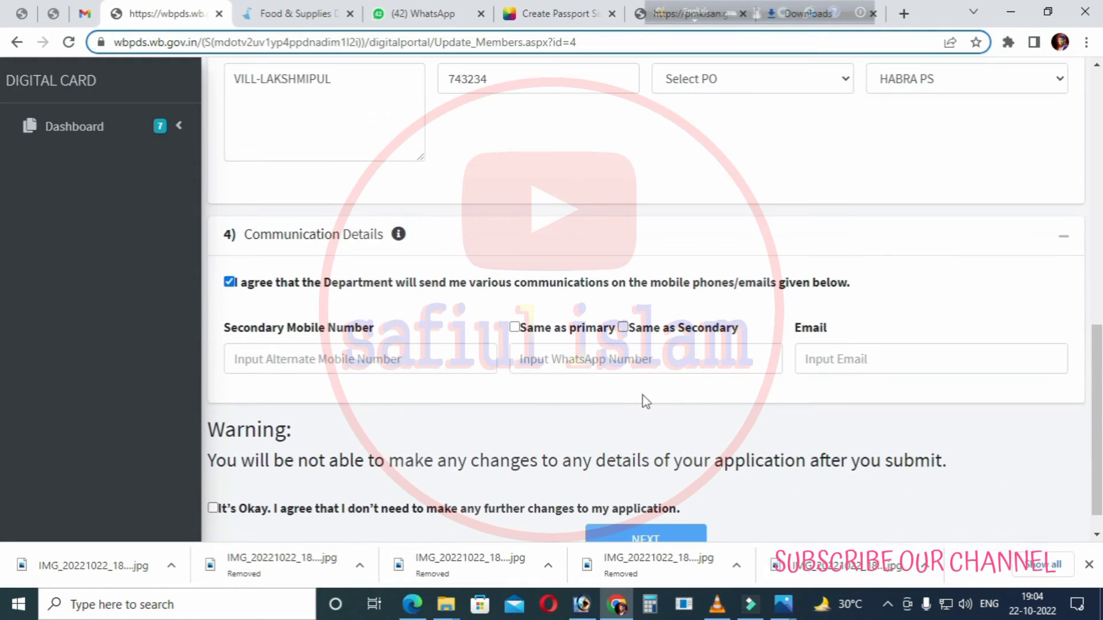
pyautogui.scroll(1, 527, 342)
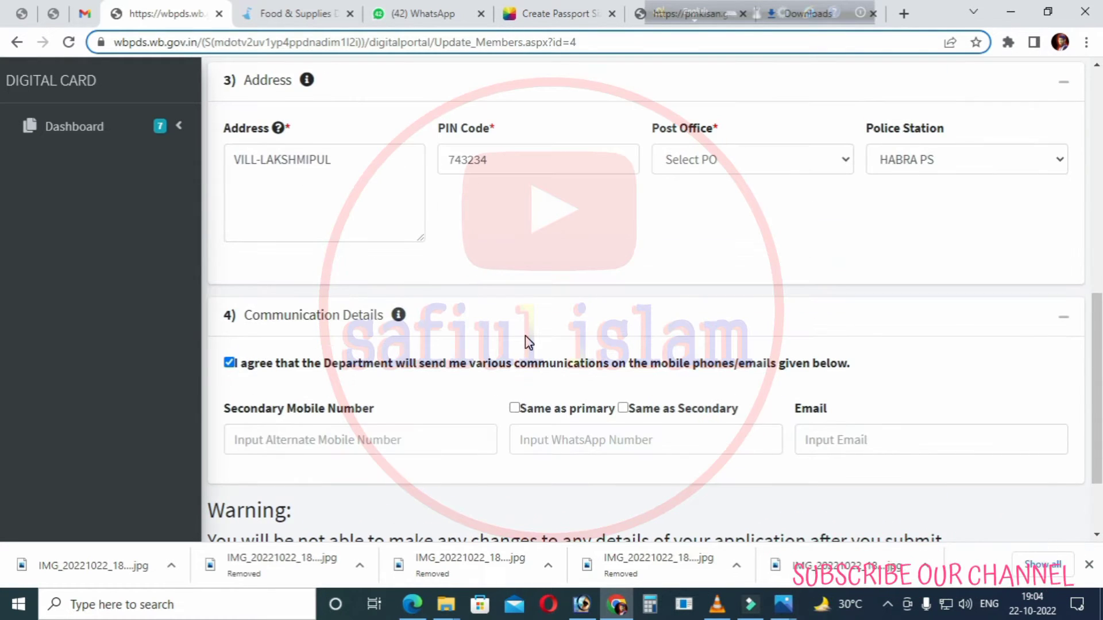
pyautogui.scroll(1, 525, 335)
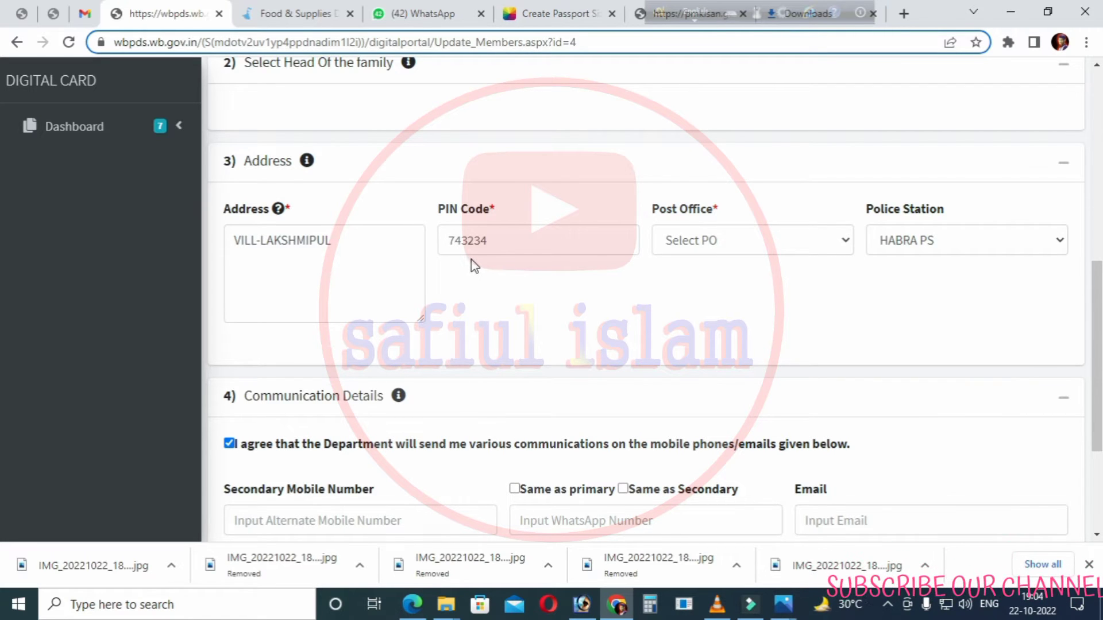
# - Set the Post Office to Laxmipul and make the WhatsApp number 'Same as primary'
pyautogui.click(742, 244)
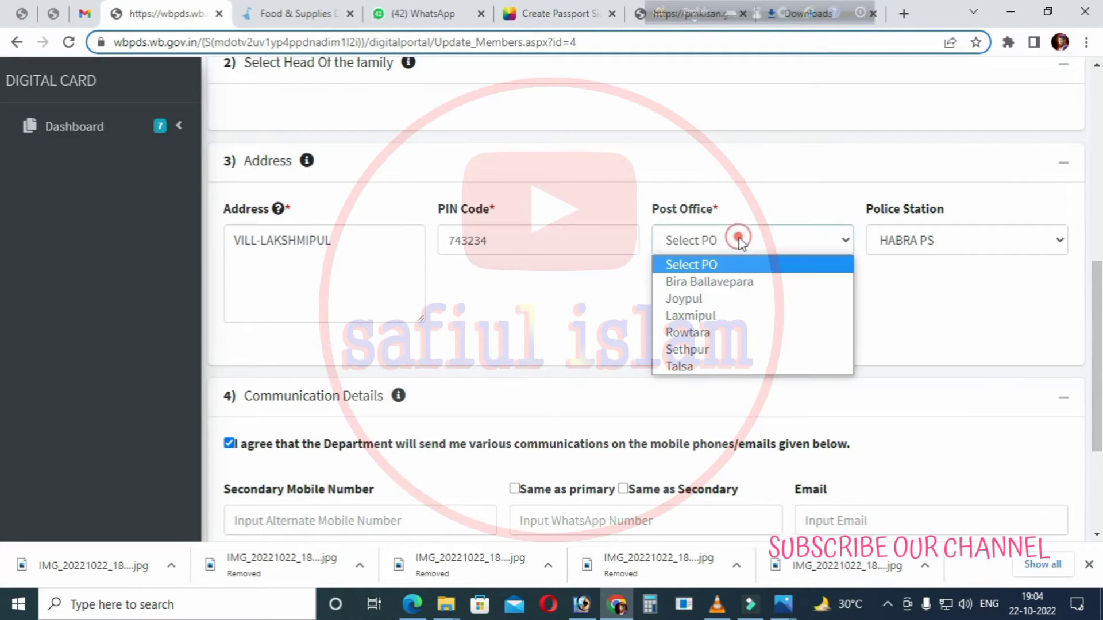
pyautogui.click(715, 315)
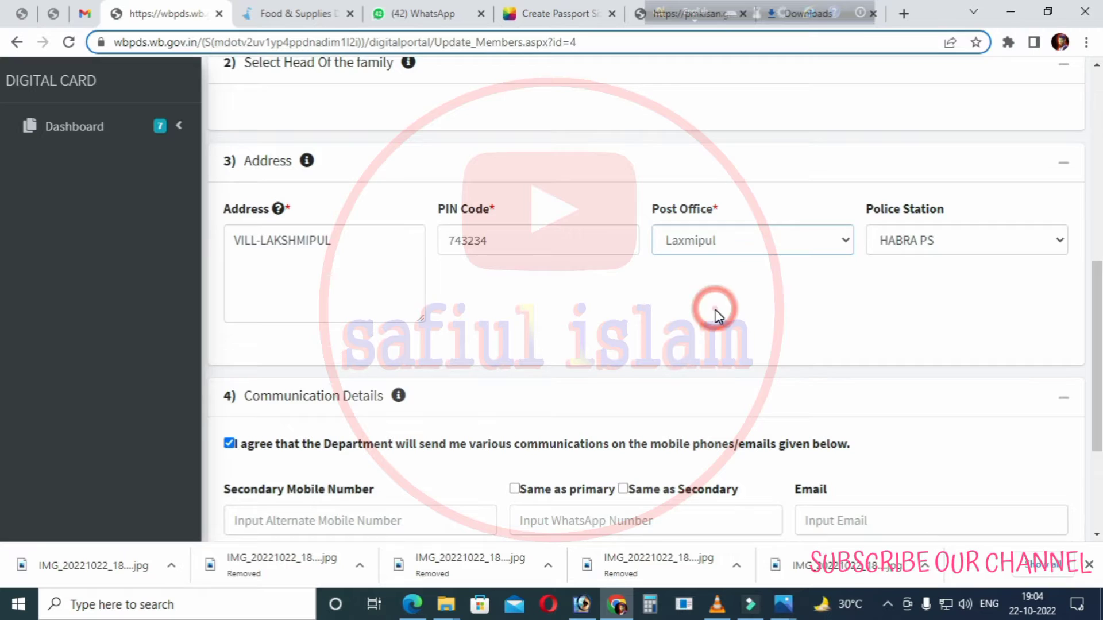
pyautogui.scroll(-3, 712, 314)
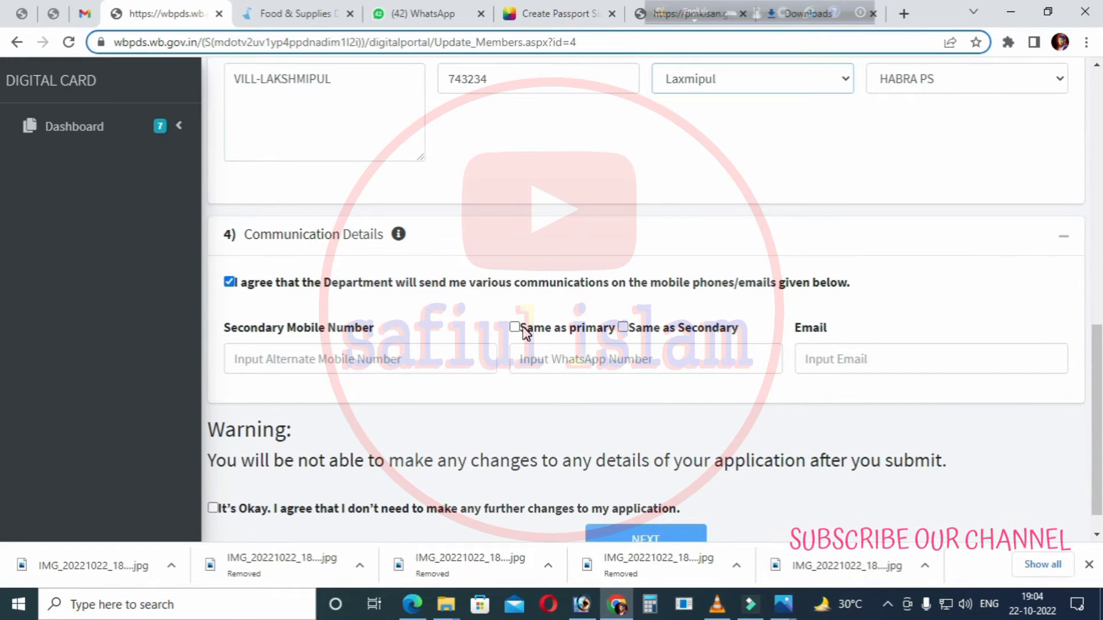
pyautogui.click(515, 328)
pyautogui.scroll(-2, 553, 366)
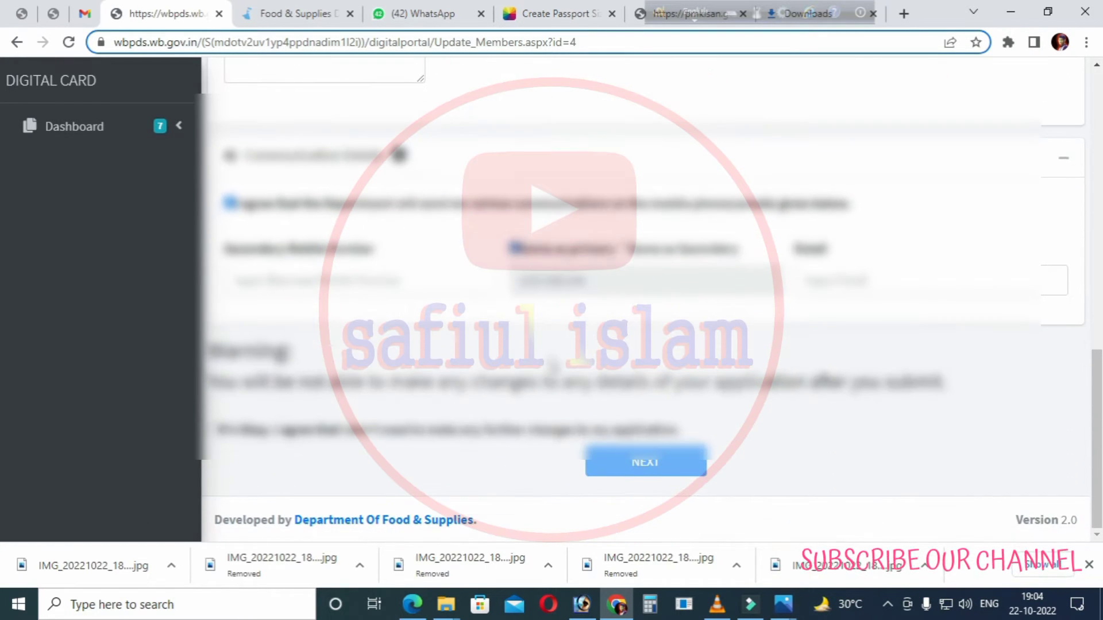
pyautogui.scroll(15, 264, 450)
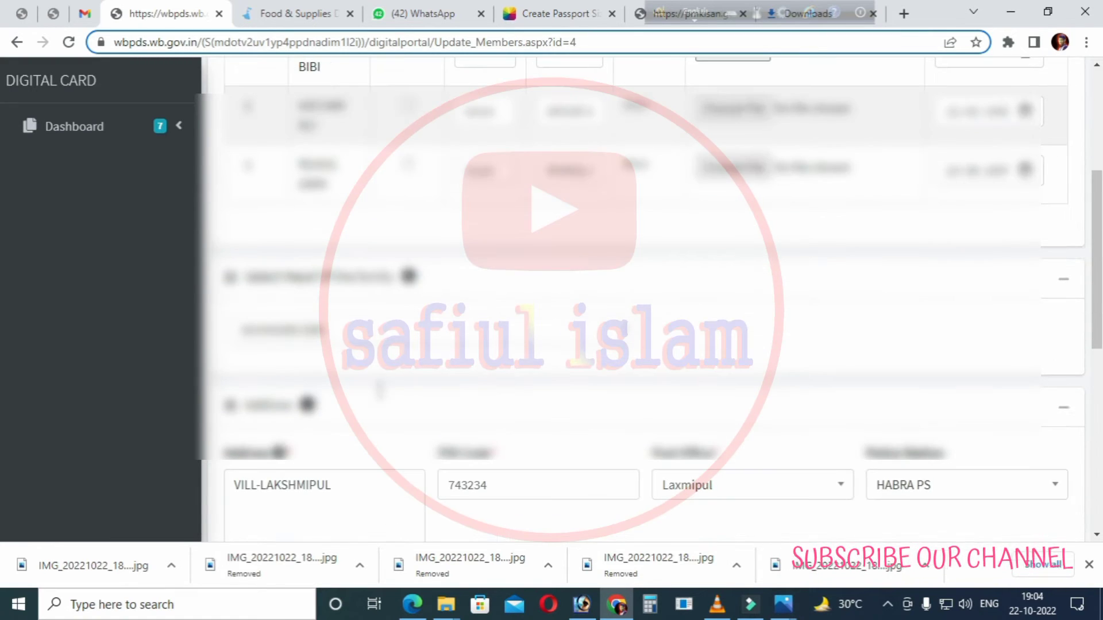
pyautogui.scroll(-15, 379, 389)
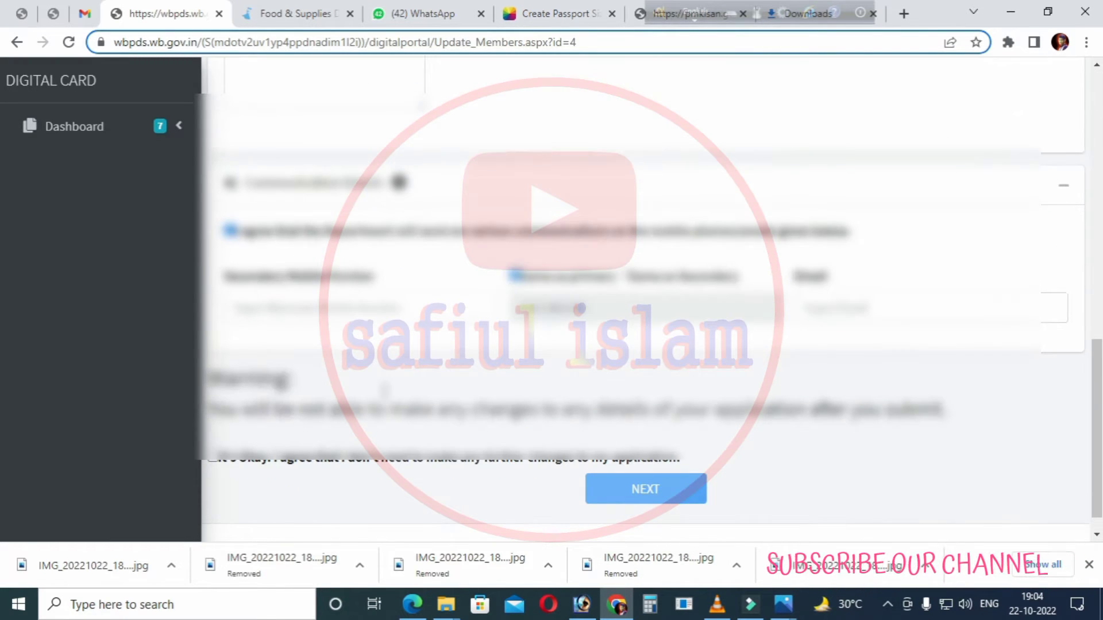
# - Tick the 'It's Okay' agreement that no further changes are needed
pyautogui.click(218, 462)
pyautogui.scroll(10, 288, 431)
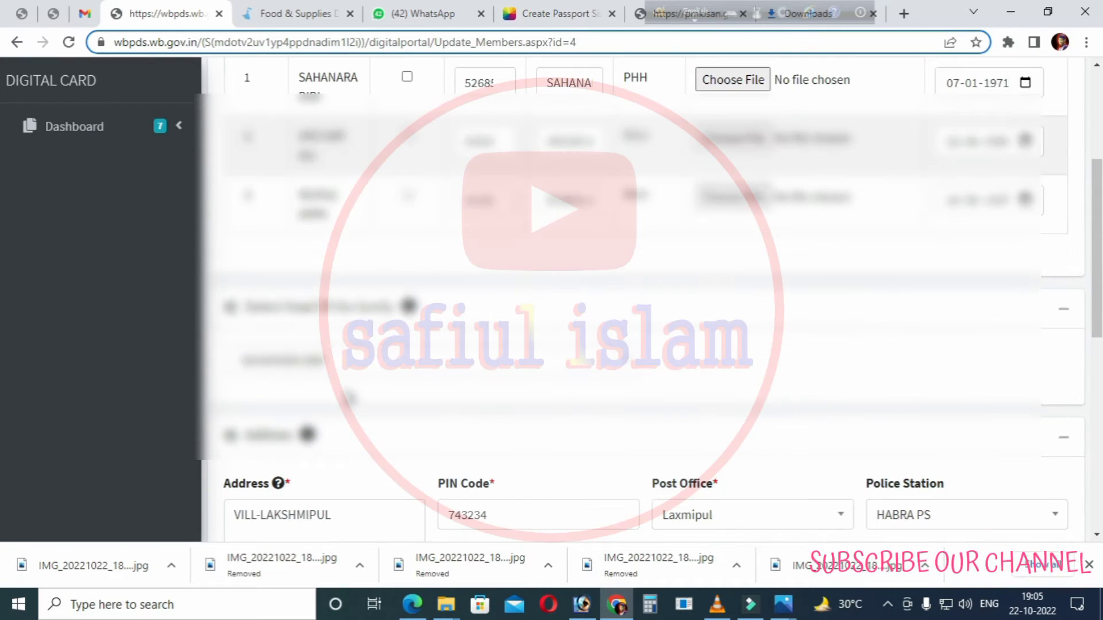
pyautogui.scroll(4, 643, 287)
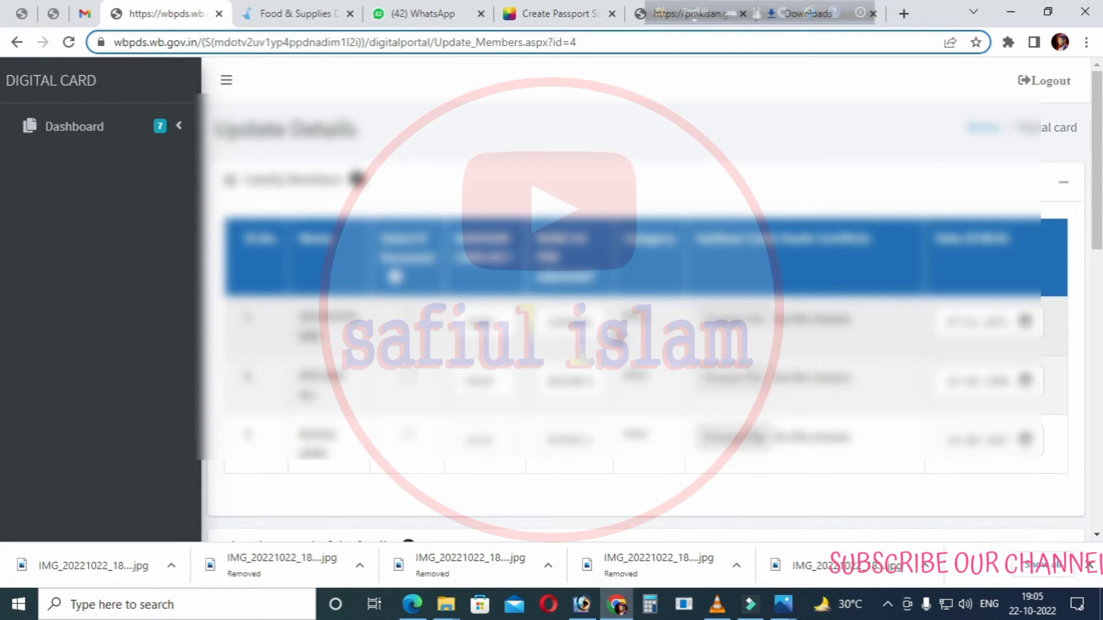
pyautogui.scroll(-5, 644, 287)
pyautogui.scroll(5, 643, 288)
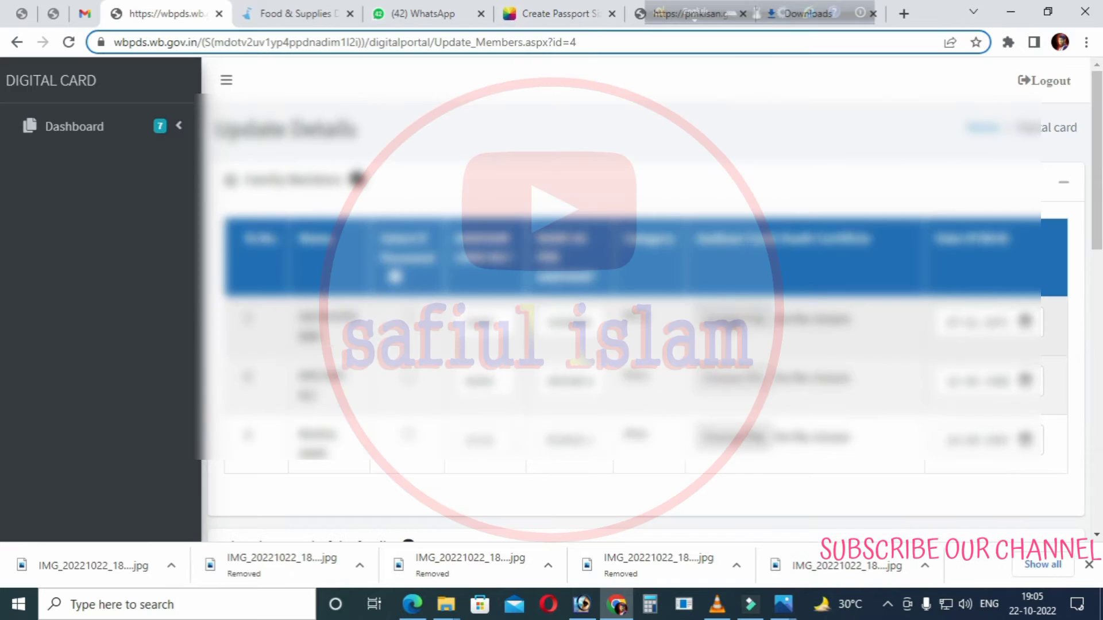
# - Re-attach Aadhaar images for members 1 and 3, then submit the form with NEXT
pyautogui.click(725, 319)
pyautogui.doubleClick(627, 319)
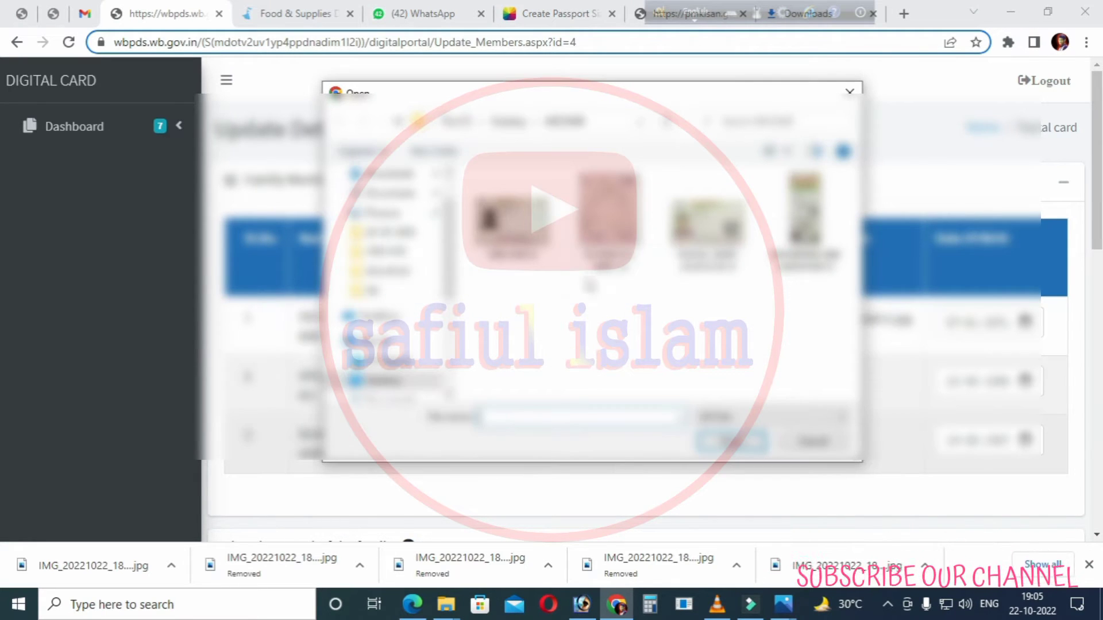
pyautogui.doubleClick(709, 195)
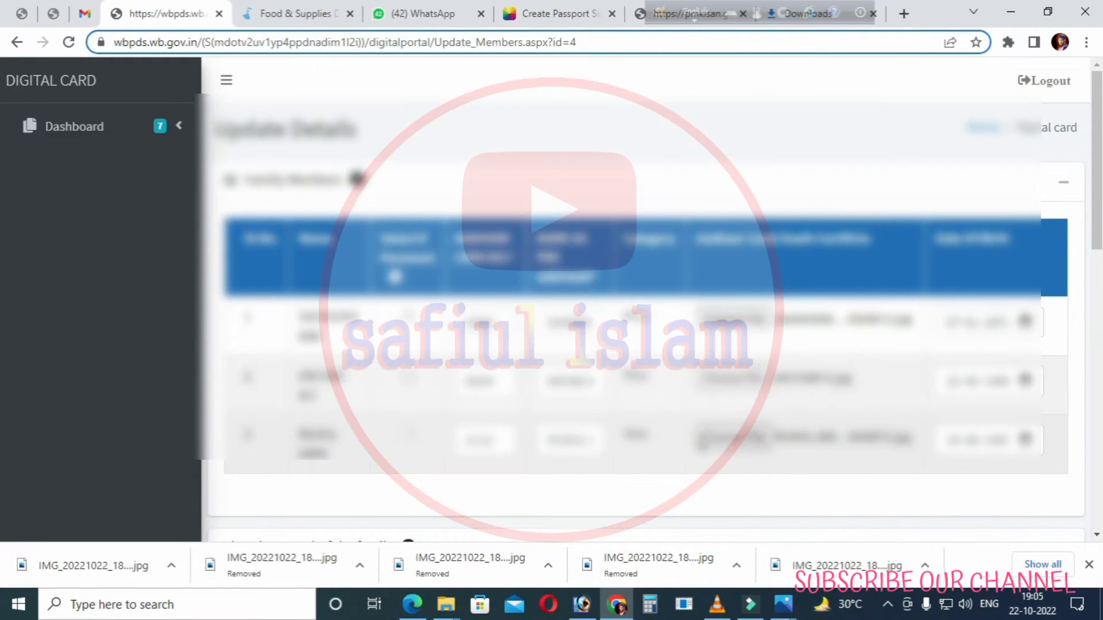
pyautogui.scroll(-3, 643, 297)
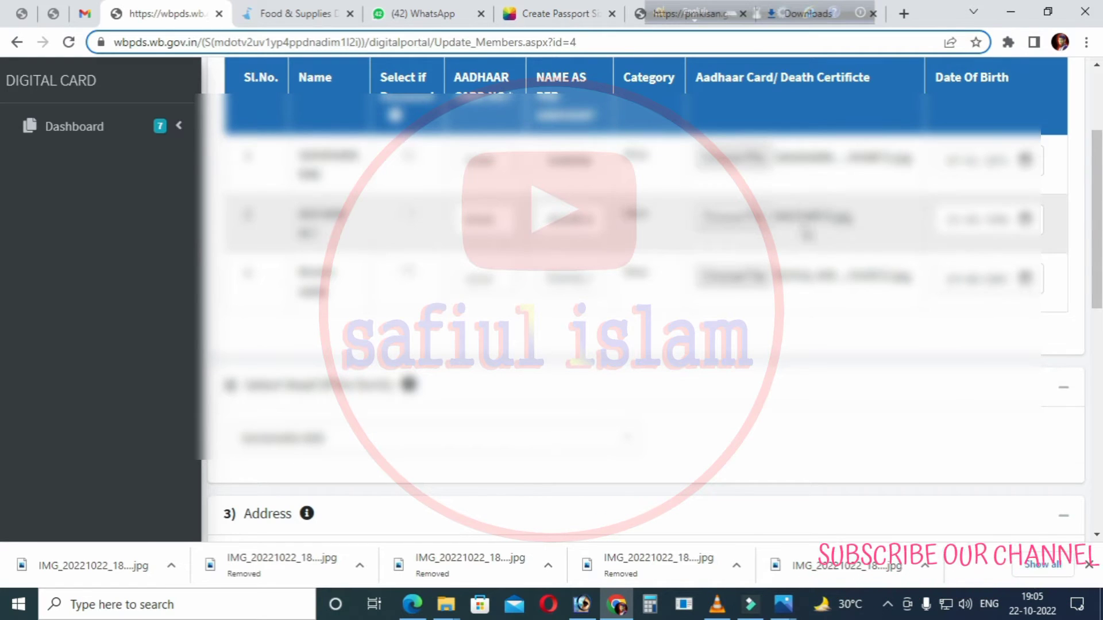
pyautogui.scroll(-8, 810, 270)
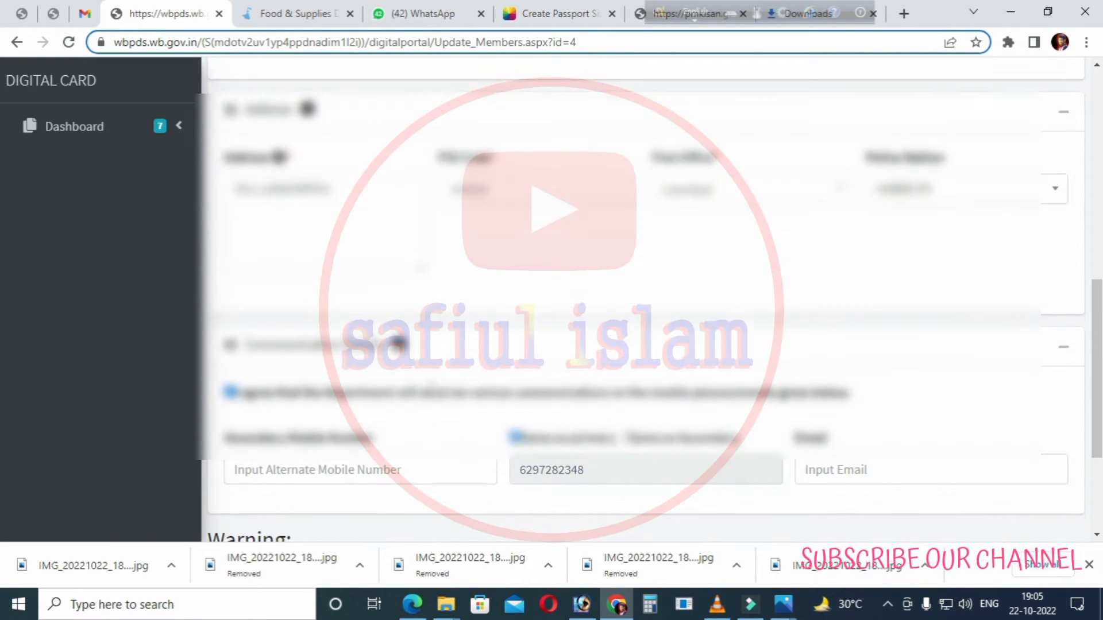
pyautogui.scroll(-3, 623, 468)
pyautogui.click(624, 469)
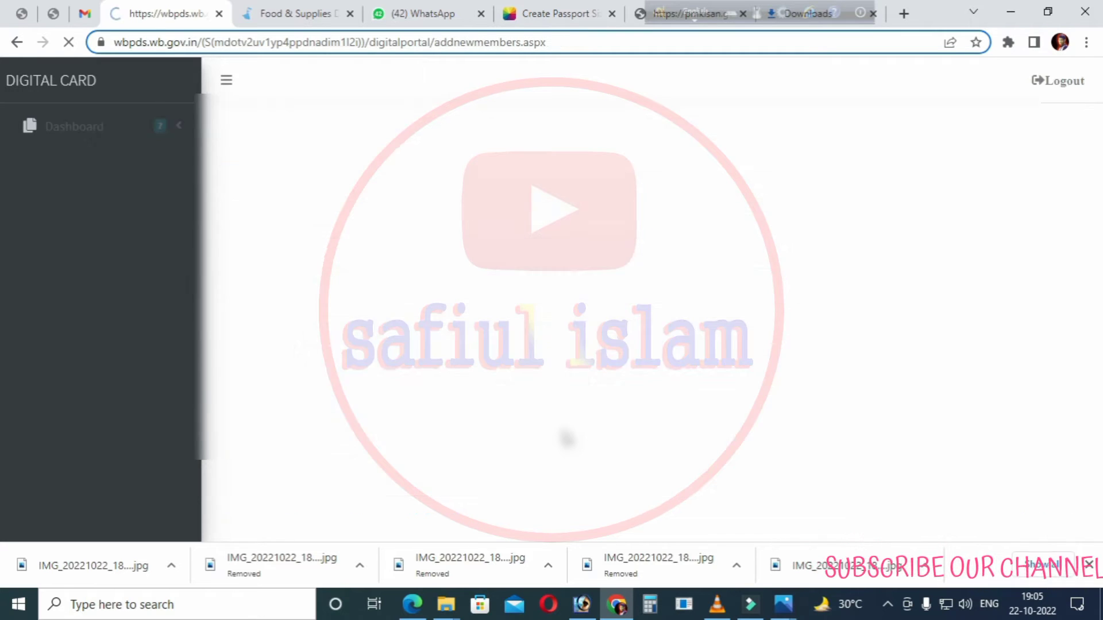
# - Scroll down past the three existing members to reach the blank Family Member form
pyautogui.scroll(-5, 544, 394)
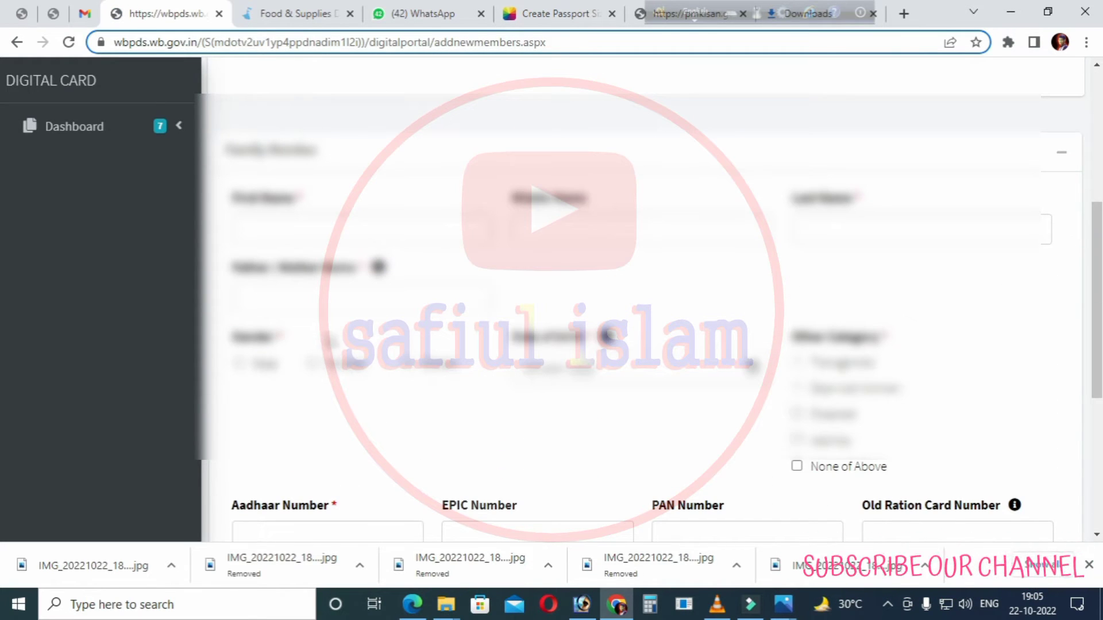
pyautogui.scroll(2, 356, 233)
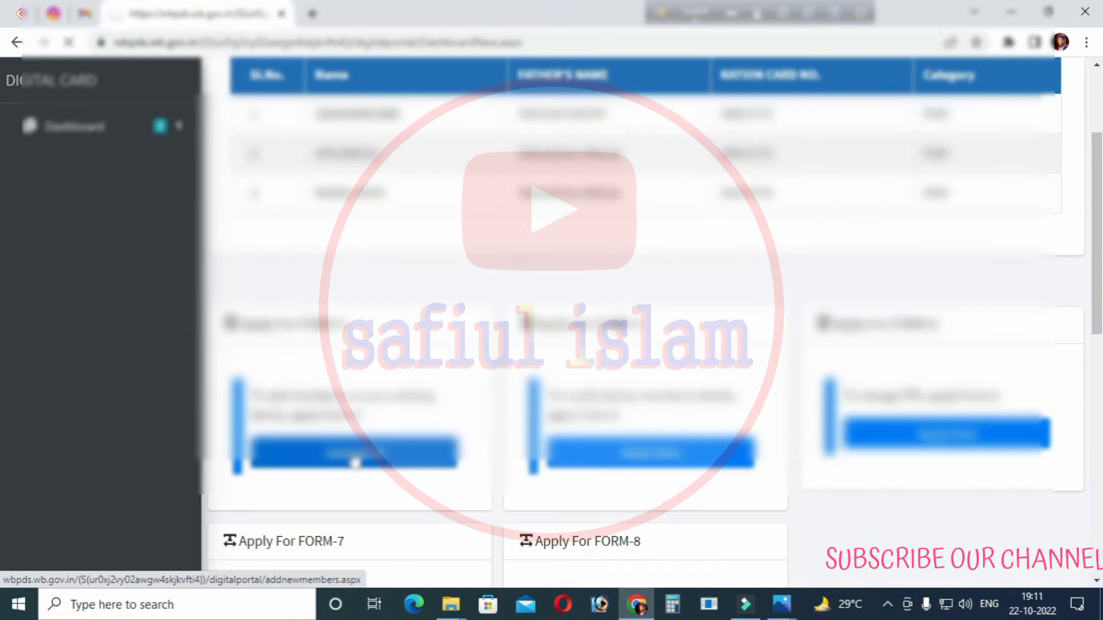
pyautogui.scroll(-1, 402, 434)
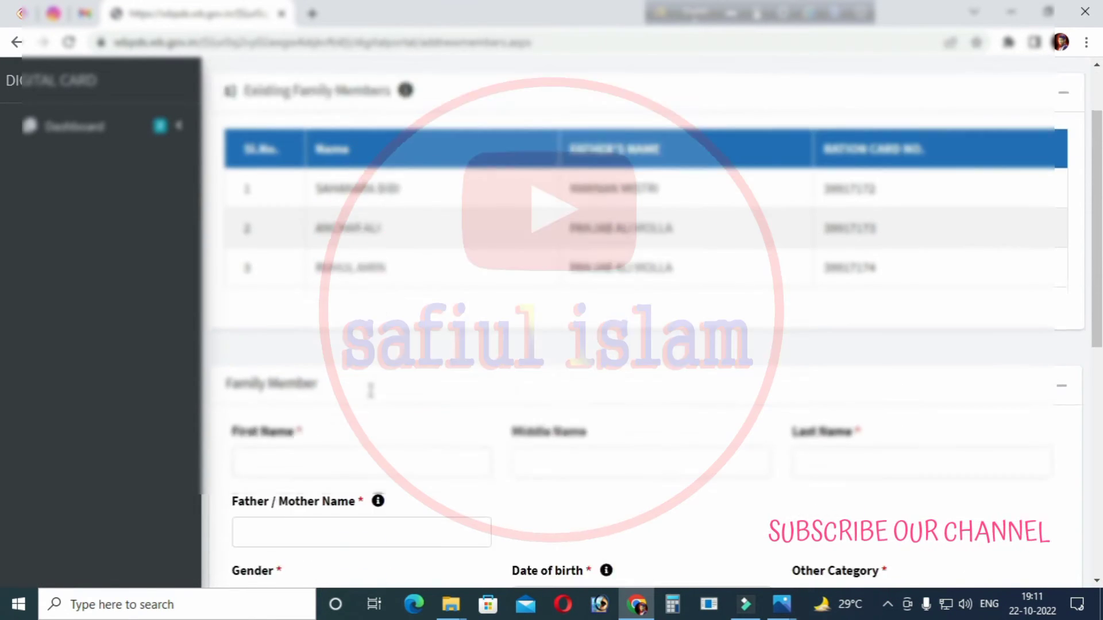
pyautogui.scroll(-1, 371, 391)
# - Fill the first, middle, last and father/mother name fields from autofill suggestions
pyautogui.click(336, 386)
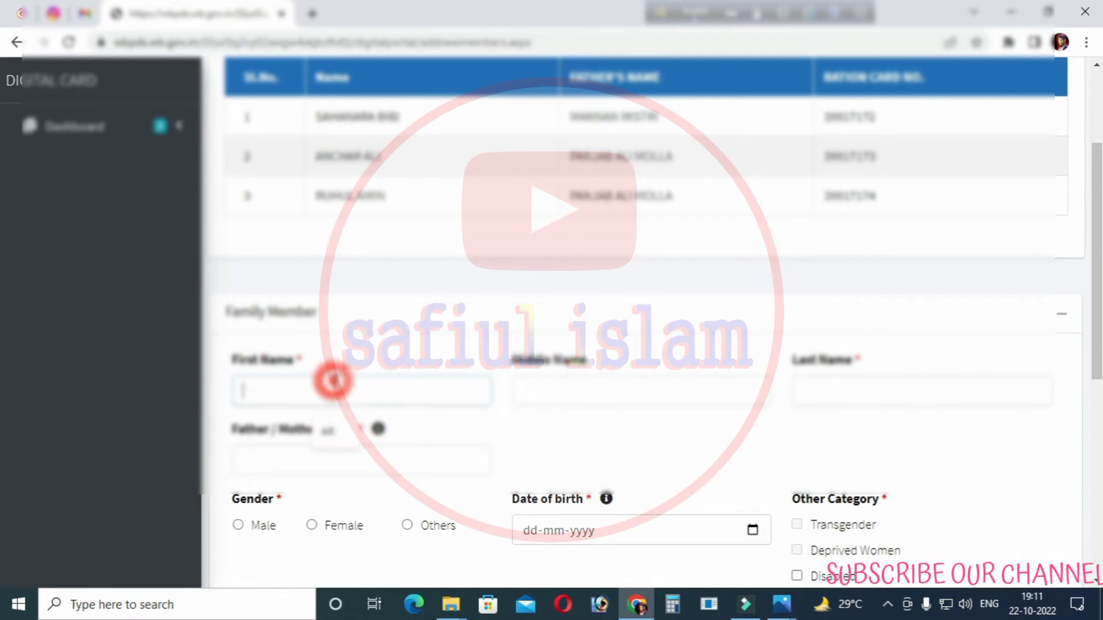
pyautogui.click(330, 431)
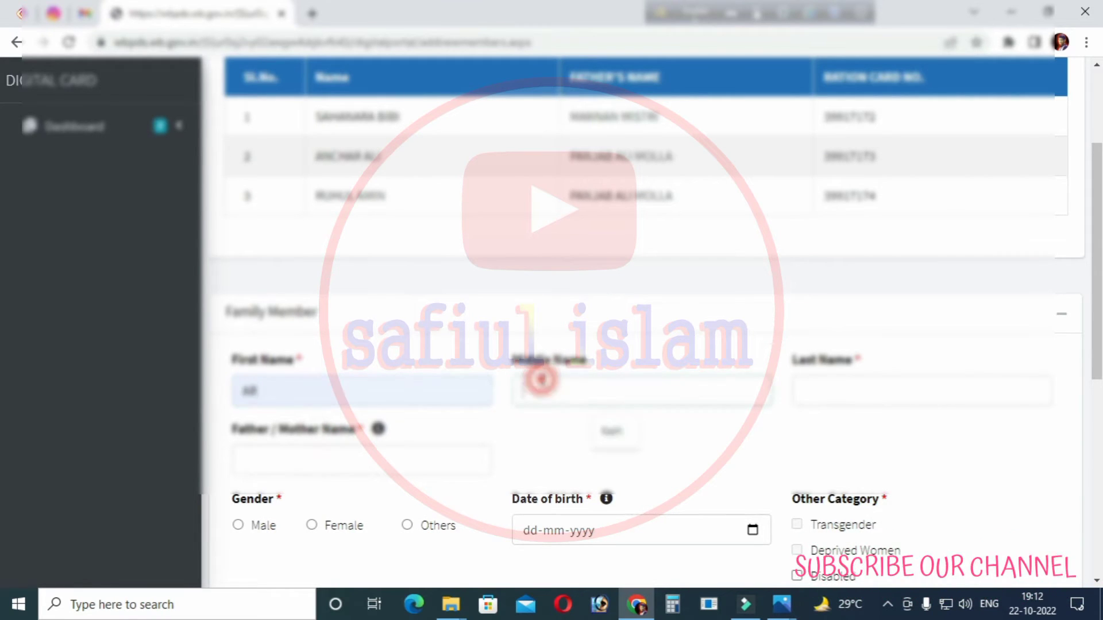
pyautogui.click(611, 431)
pyautogui.click(823, 391)
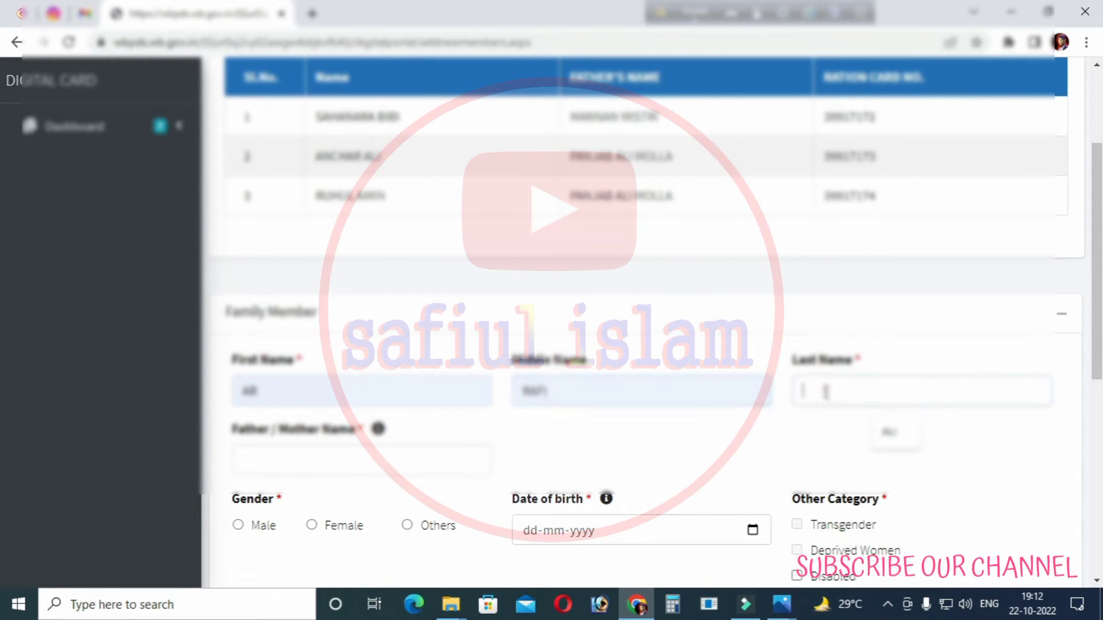
pyautogui.click(876, 430)
pyautogui.click(310, 454)
pyautogui.click(332, 503)
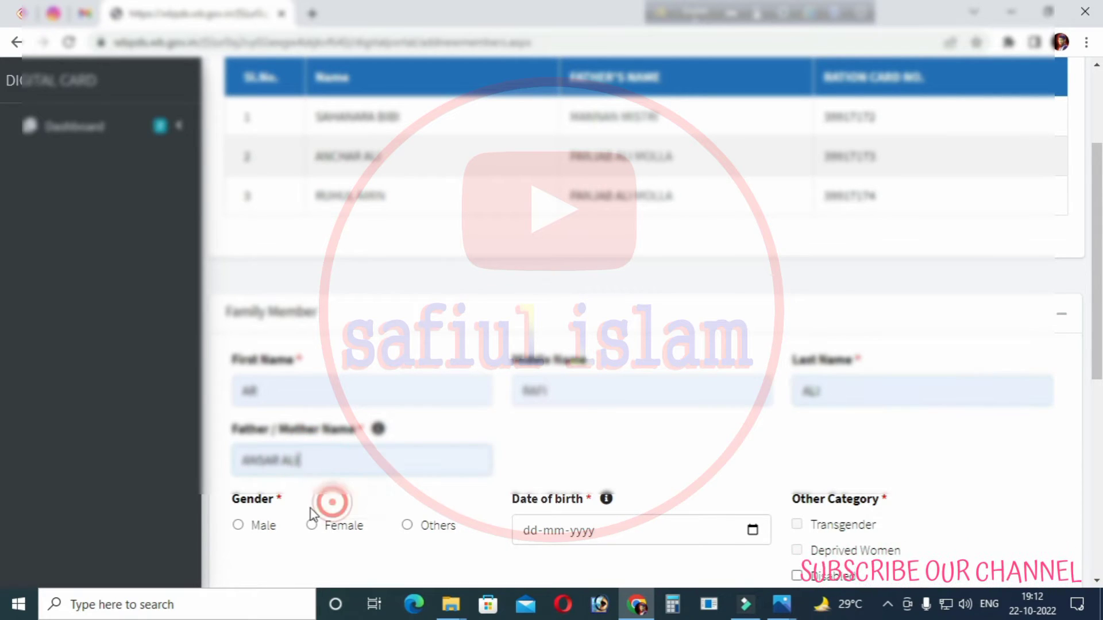
# - Set gender to Male, enter the date of birth, tick None of Above, and focus the Aadhaar field
pyautogui.click(237, 526)
pyautogui.scroll(-1, 460, 477)
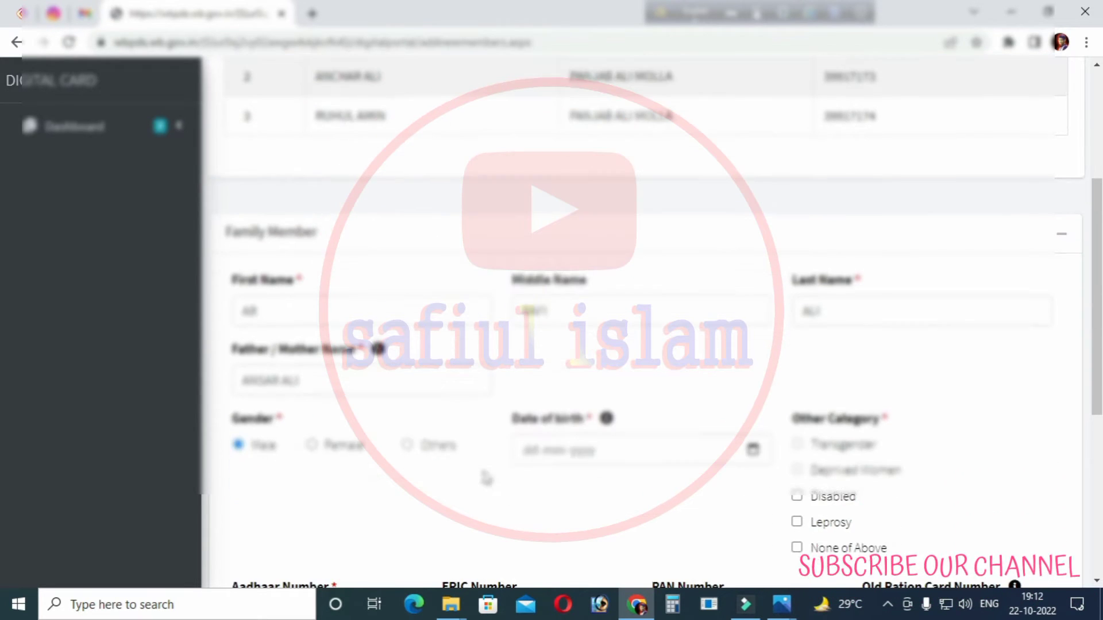
pyautogui.click(535, 454)
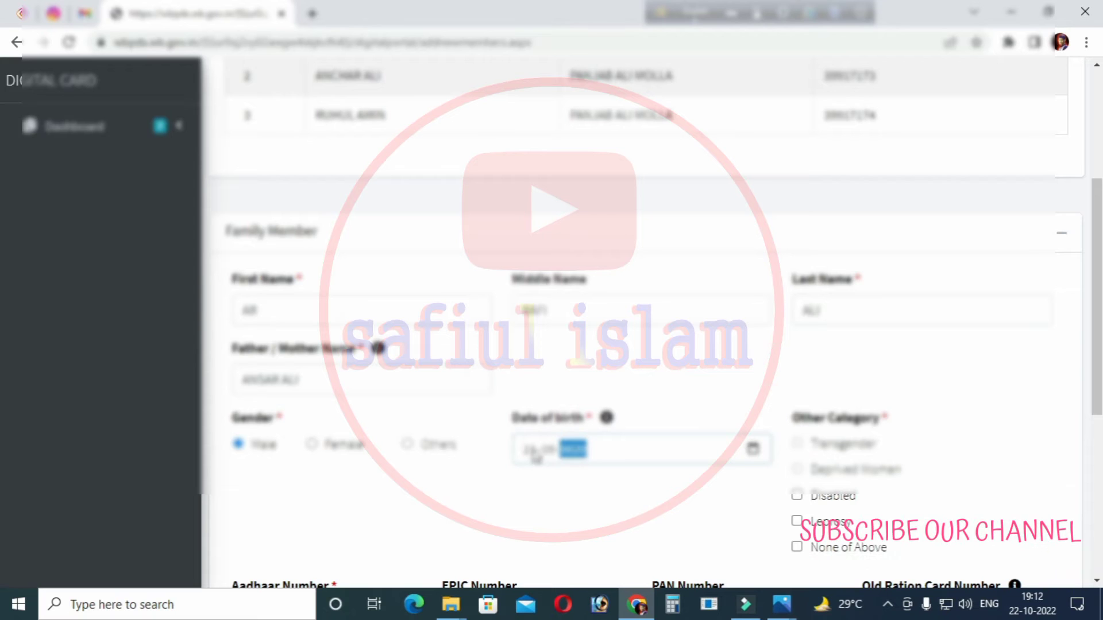
pyautogui.click(796, 547)
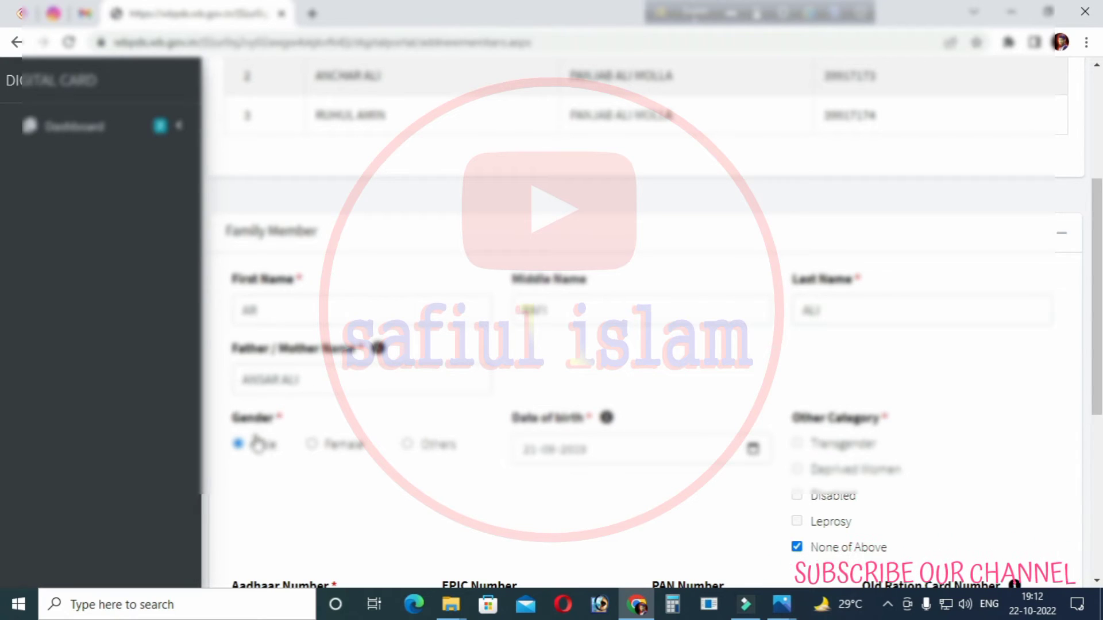
pyautogui.scroll(-3, 471, 509)
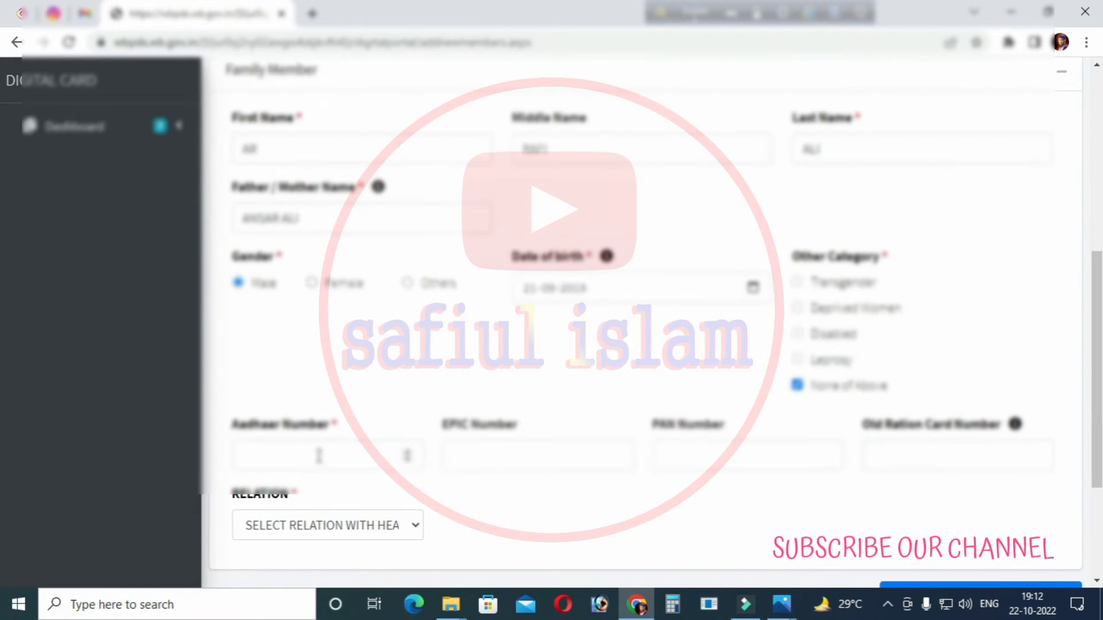
pyautogui.click(319, 455)
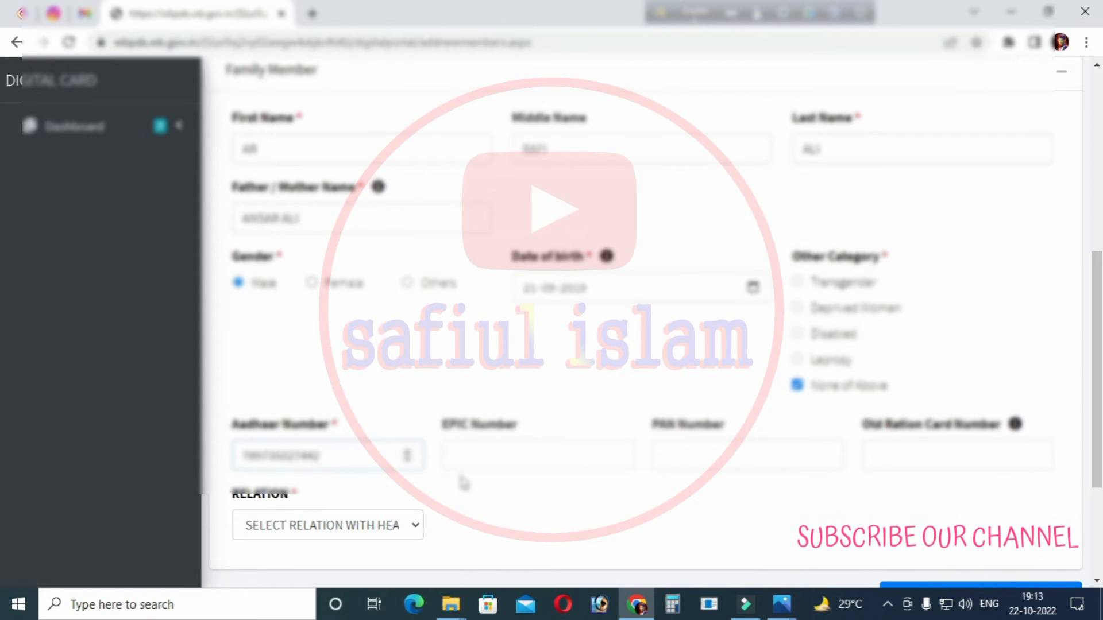
# - Set the relation with the head to FATHER and proceed with NEXT to the review page
pyautogui.scroll(-3, 527, 485)
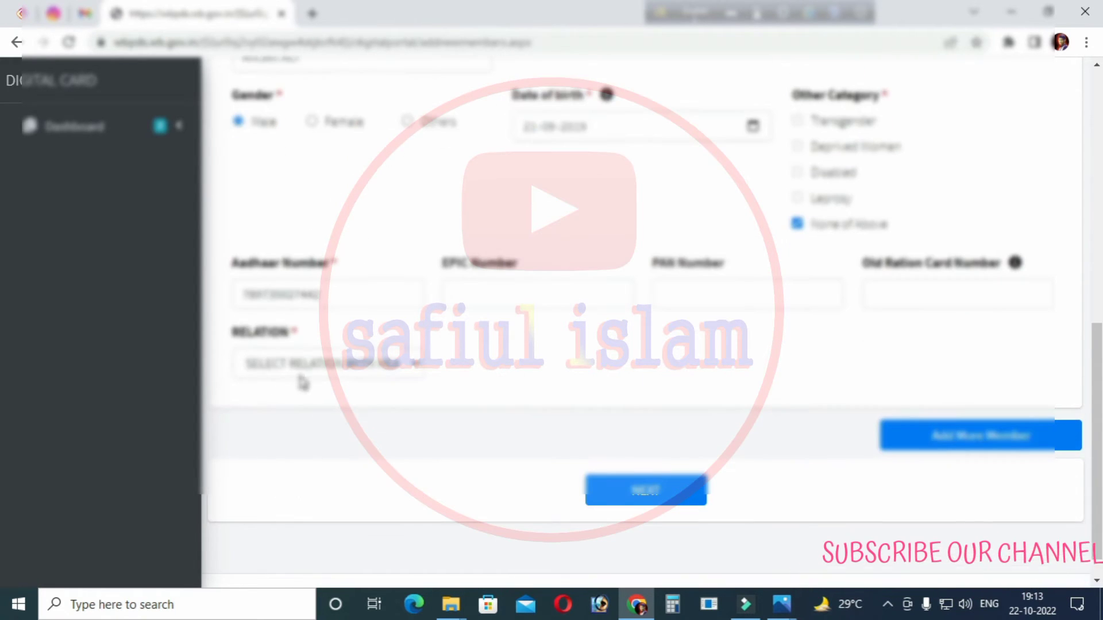
pyautogui.click(301, 368)
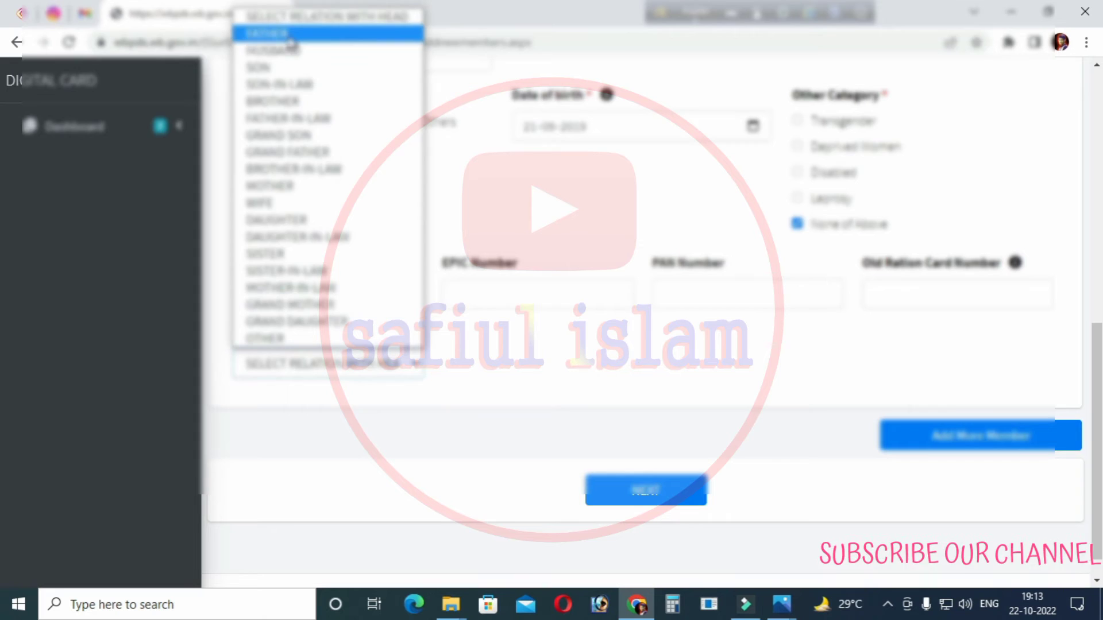
pyautogui.click(302, 400)
pyautogui.click(310, 368)
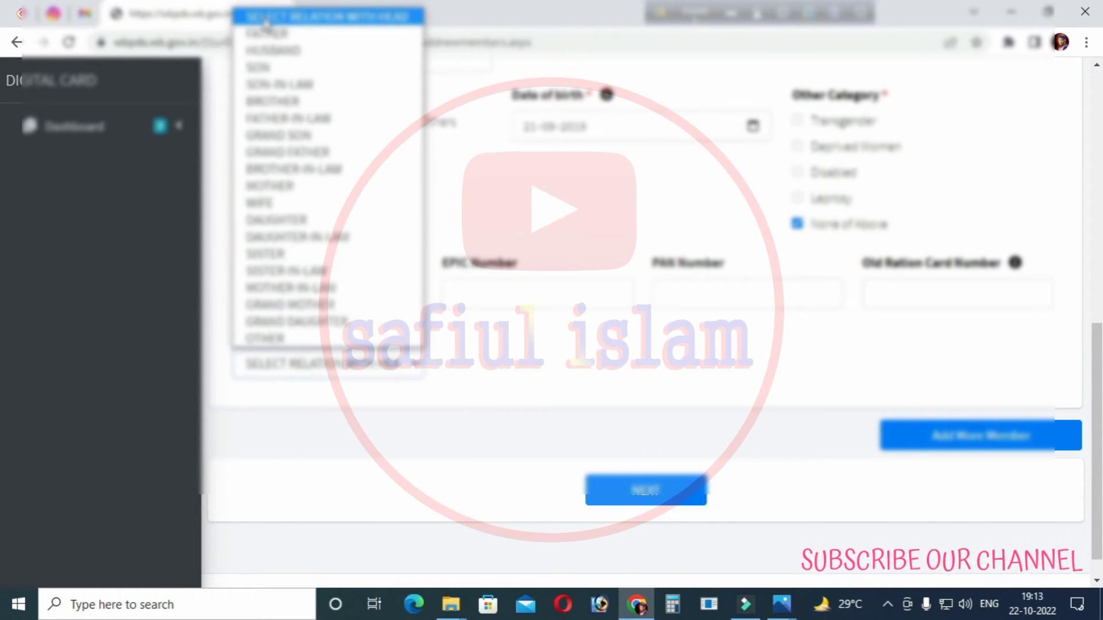
pyautogui.click(278, 33)
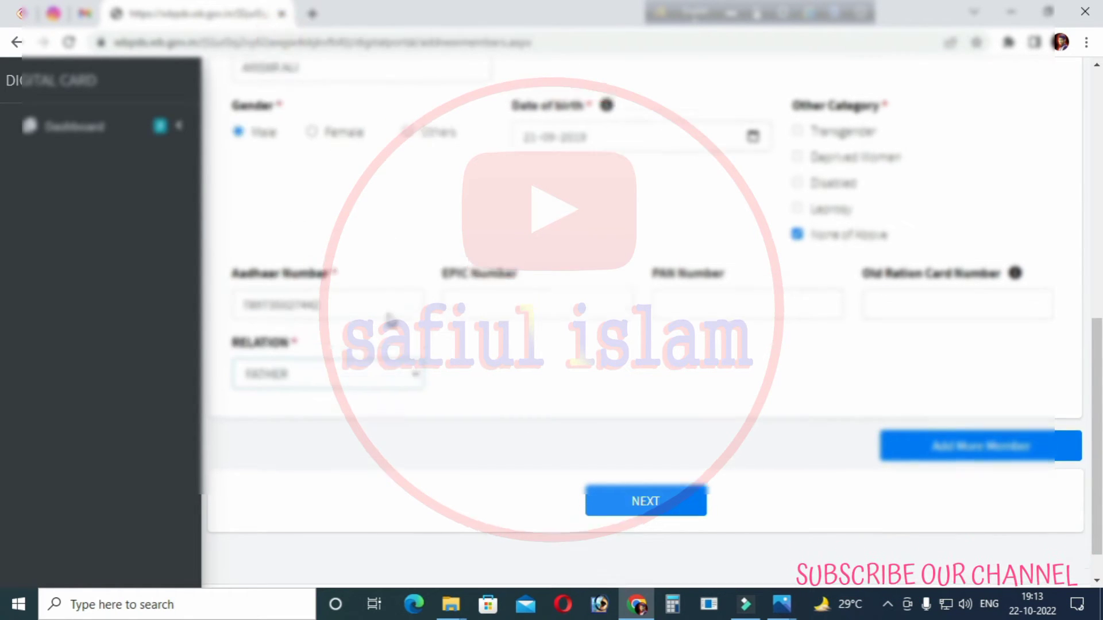
pyautogui.scroll(3, 394, 327)
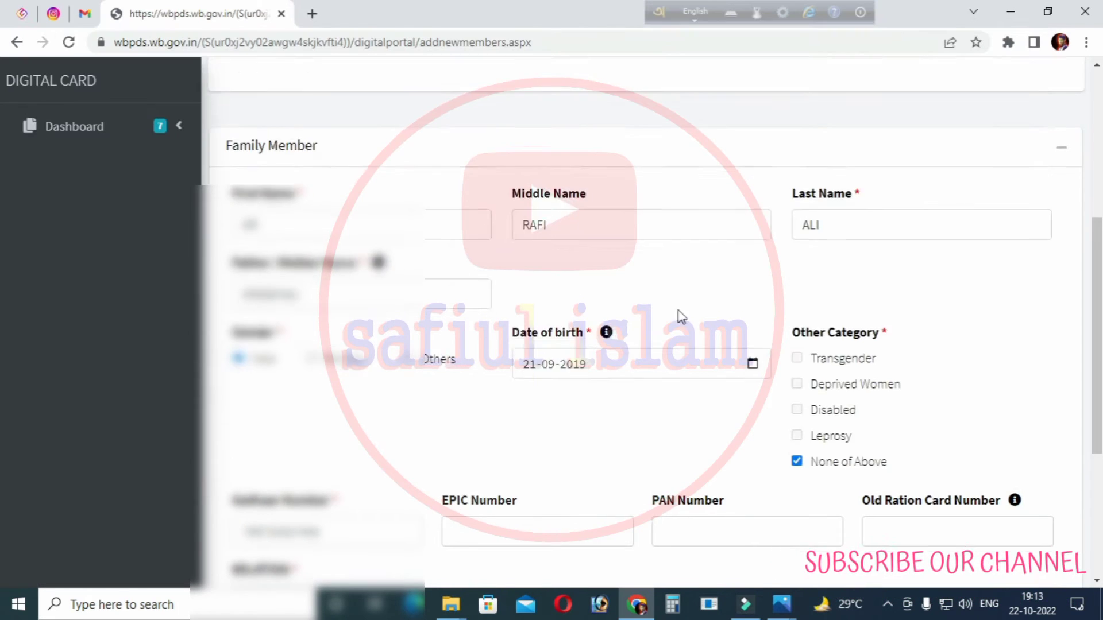
pyautogui.scroll(-3, 680, 316)
pyautogui.click(654, 493)
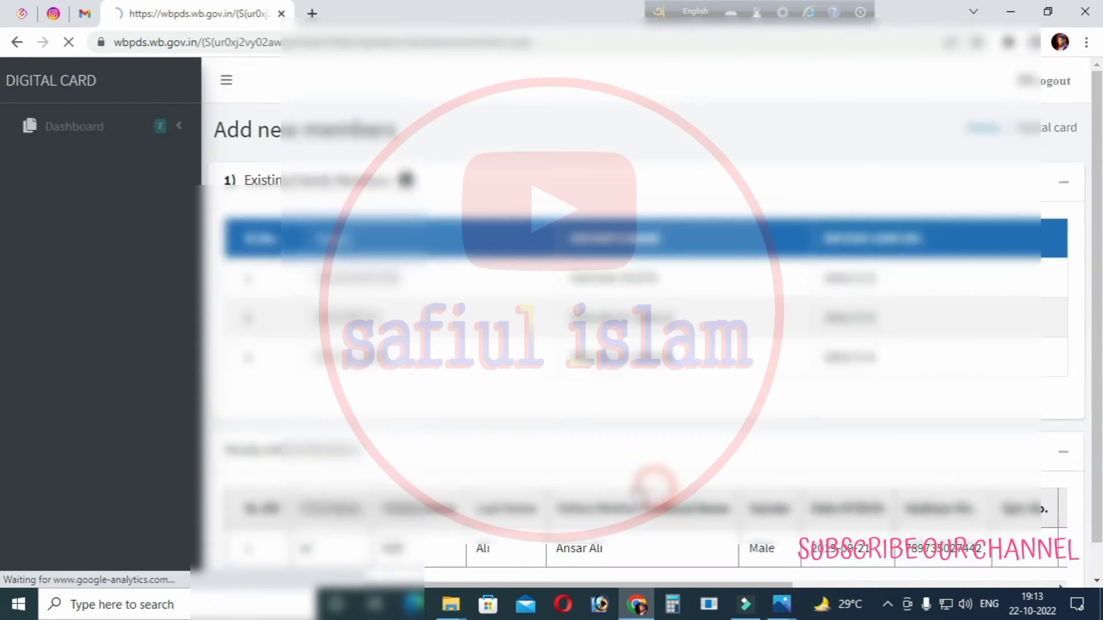
pyautogui.scroll(3, 654, 322)
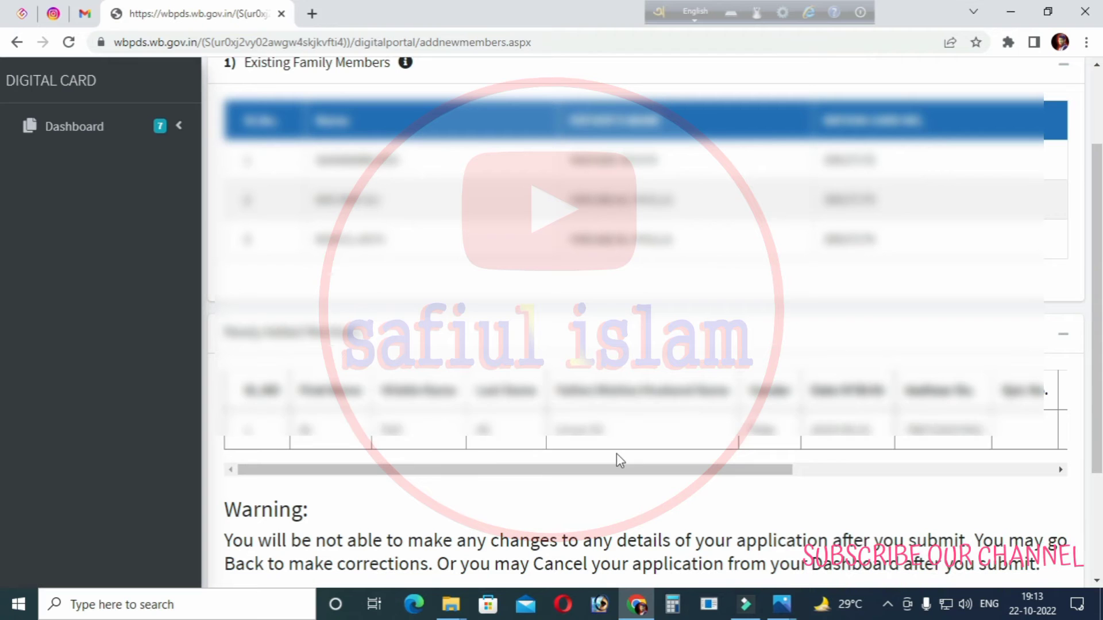
# - Scroll through all columns of the Newly Added Members table and tick the no-further-changes agreement
pyautogui.moveTo(756, 470); pyautogui.dragTo(1018, 452)
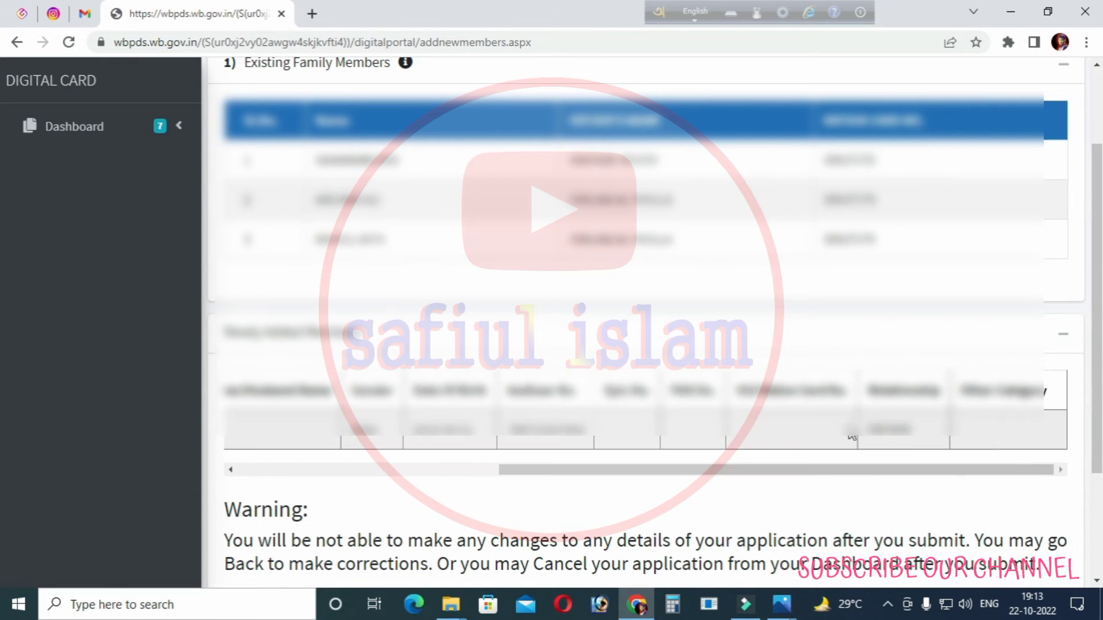
pyautogui.scroll(-3, 615, 468)
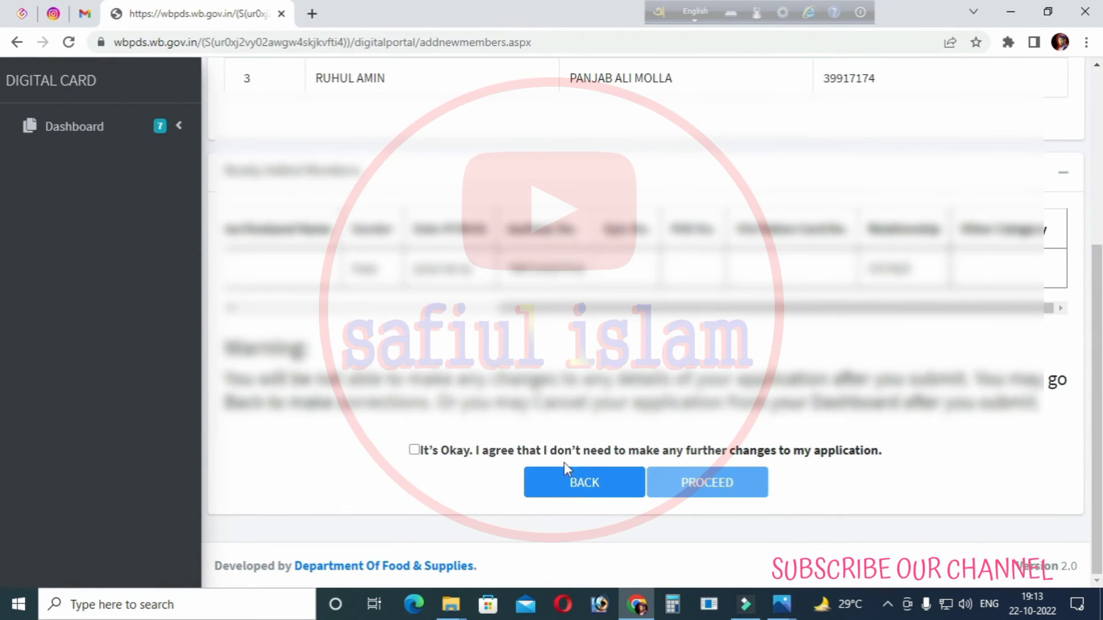
pyautogui.scroll(5, 447, 454)
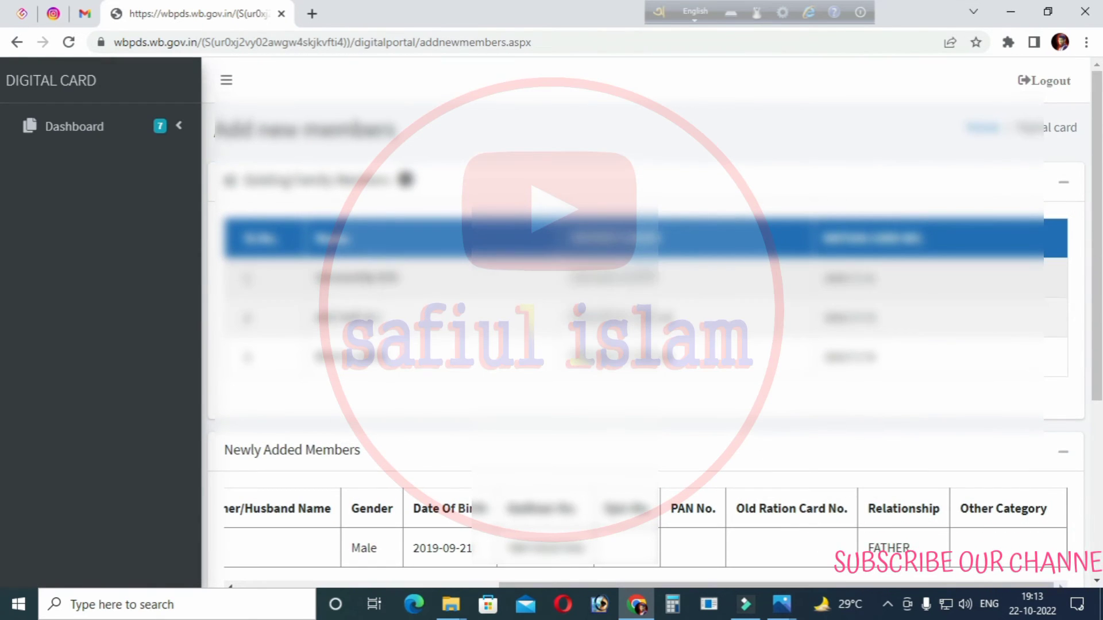
pyautogui.scroll(-3, 643, 322)
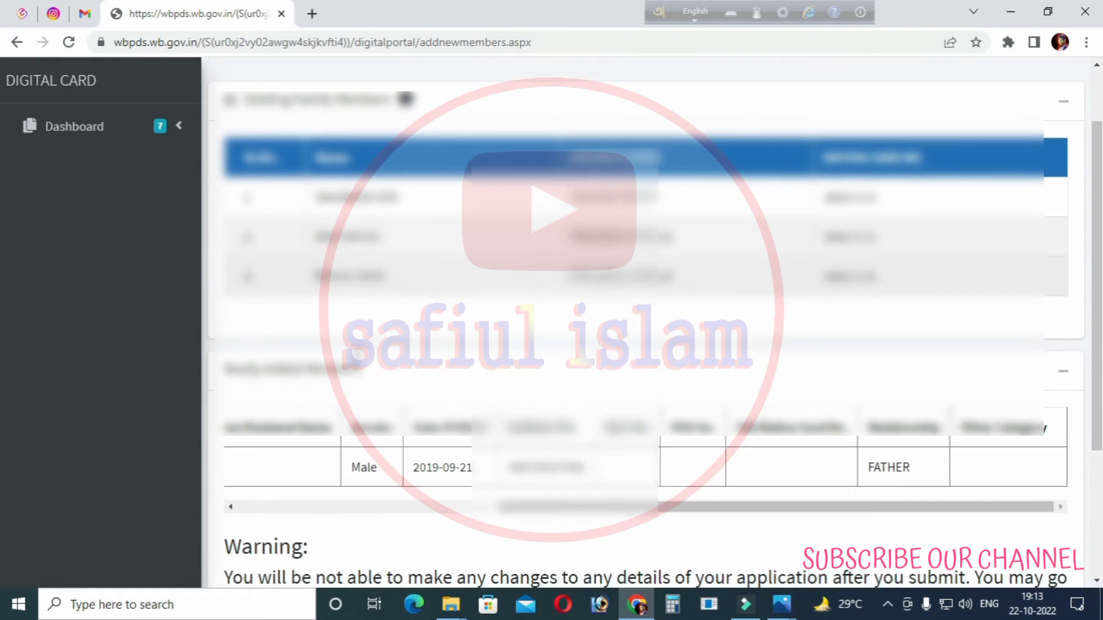
pyautogui.scroll(-1, 603, 460)
pyautogui.moveTo(593, 437); pyautogui.dragTo(329, 426)
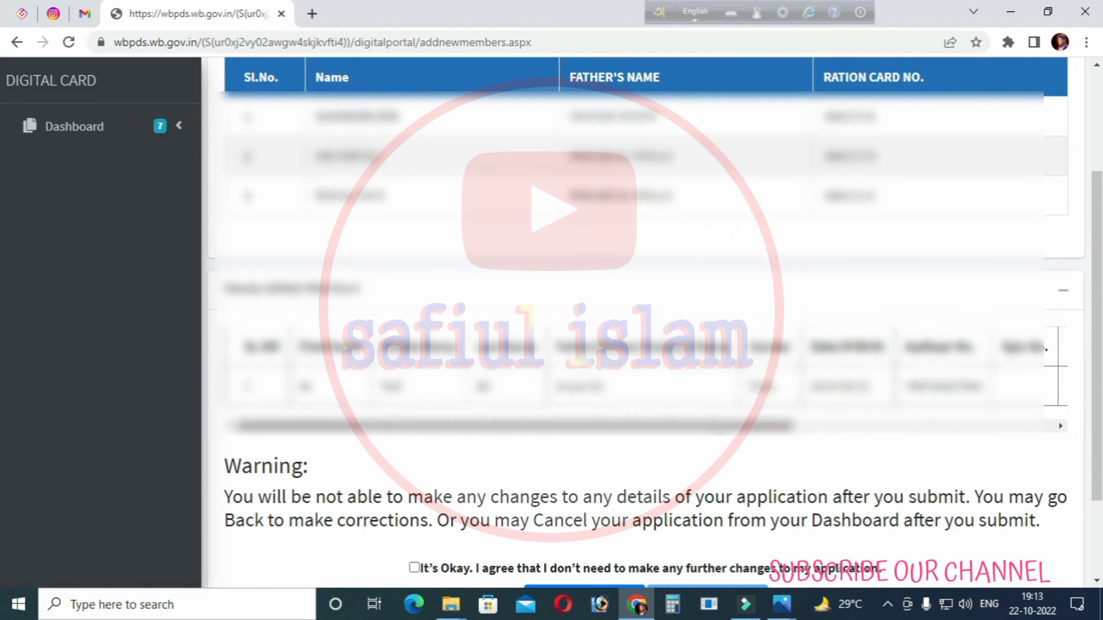
pyautogui.moveTo(697, 430); pyautogui.dragTo(888, 430)
pyautogui.scroll(-2, 887, 430)
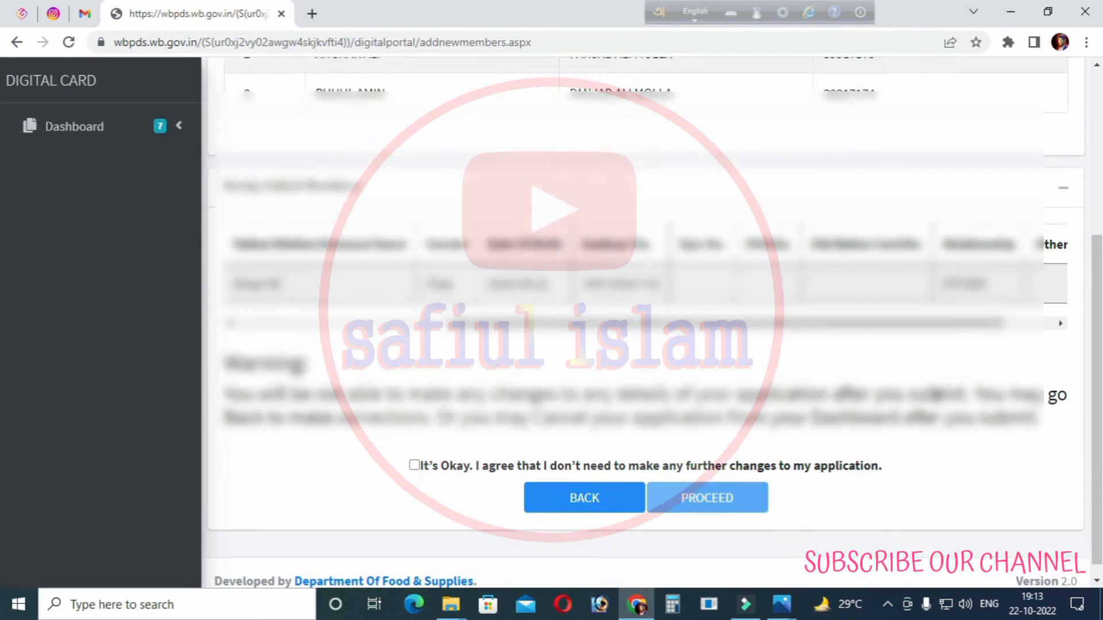
pyautogui.moveTo(888, 310); pyautogui.dragTo(1057, 310)
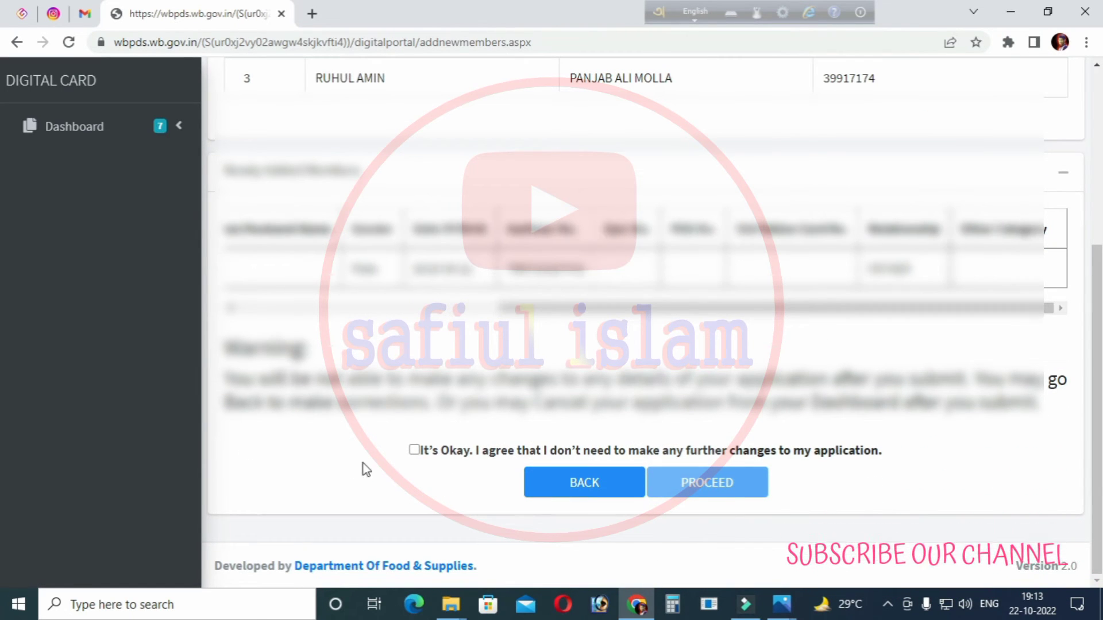
pyautogui.click(414, 450)
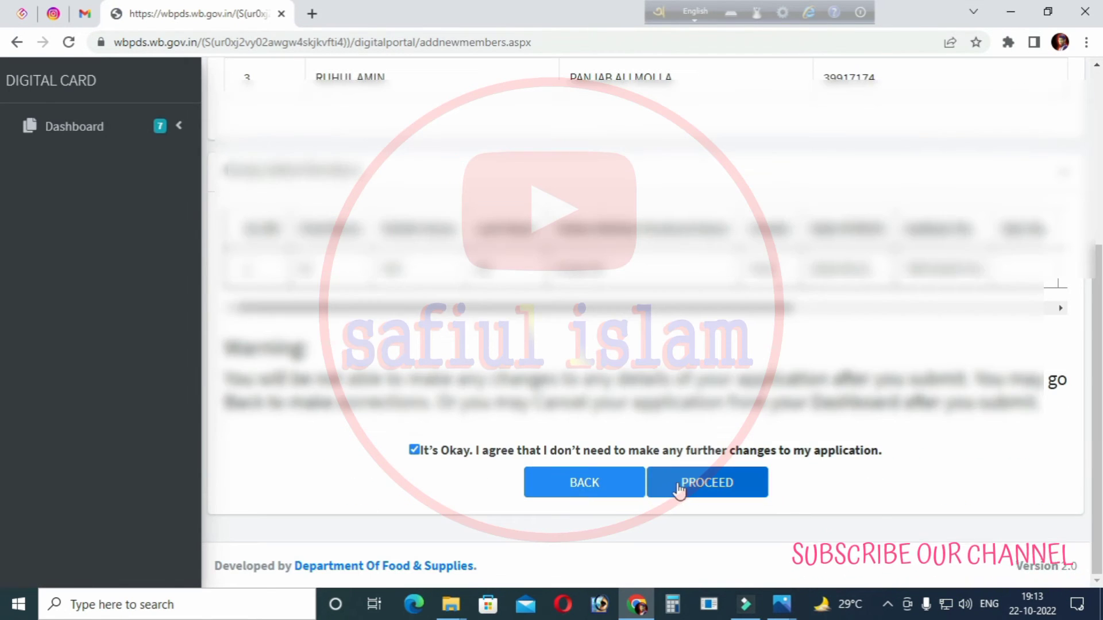
# - Continue to the uploads and attach the birth certificate image for the new member
pyautogui.click(679, 486)
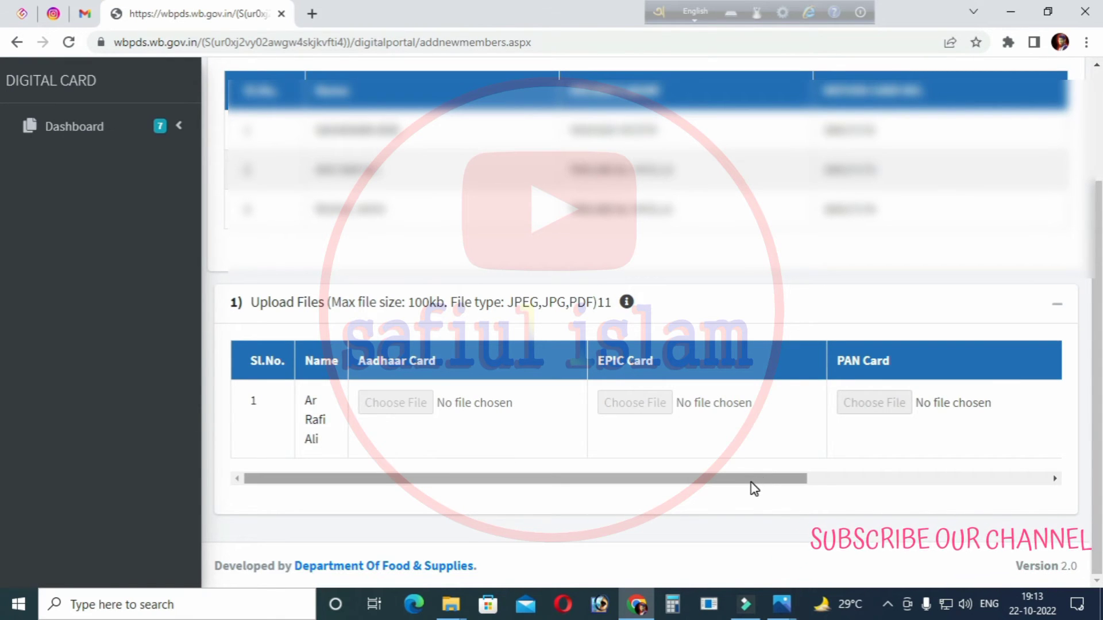
pyautogui.moveTo(750, 481); pyautogui.dragTo(1006, 466)
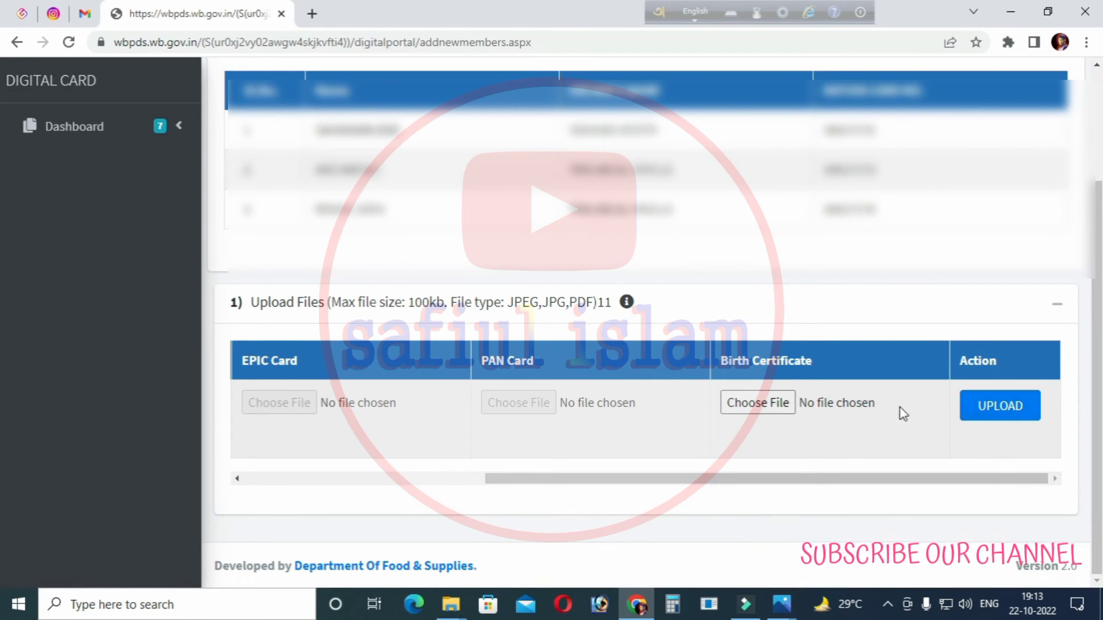
pyautogui.click(779, 409)
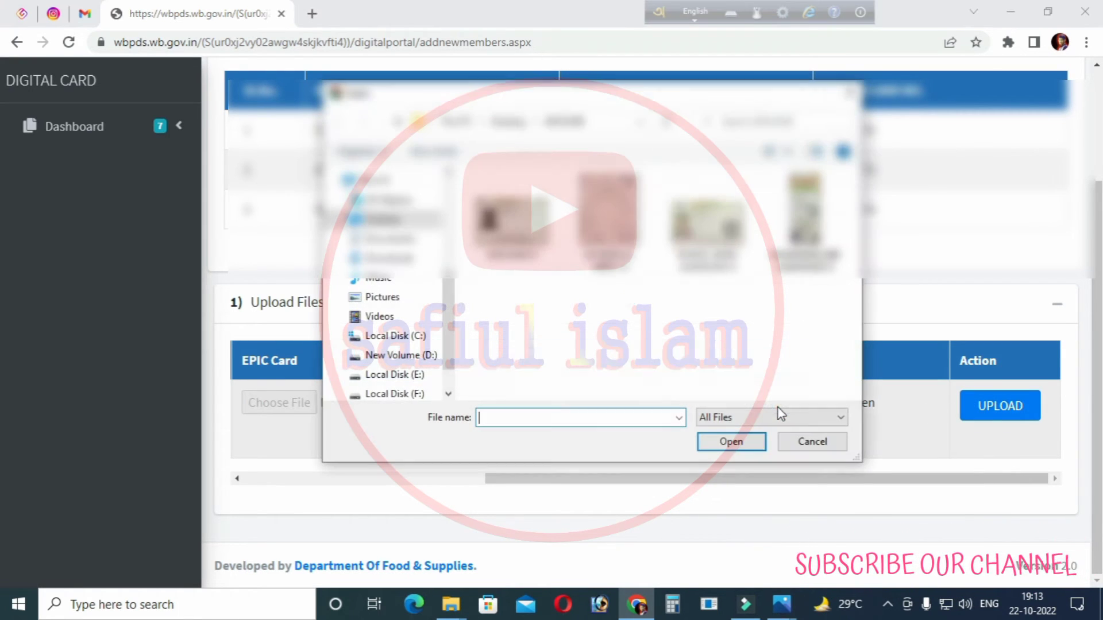
pyautogui.click(609, 224)
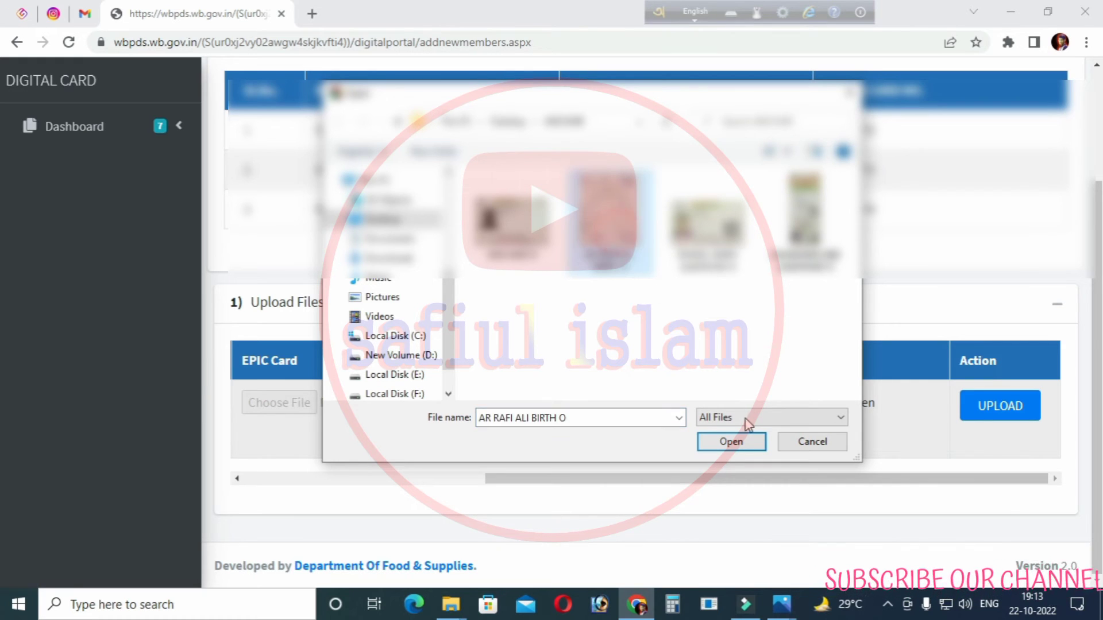
pyautogui.click(731, 442)
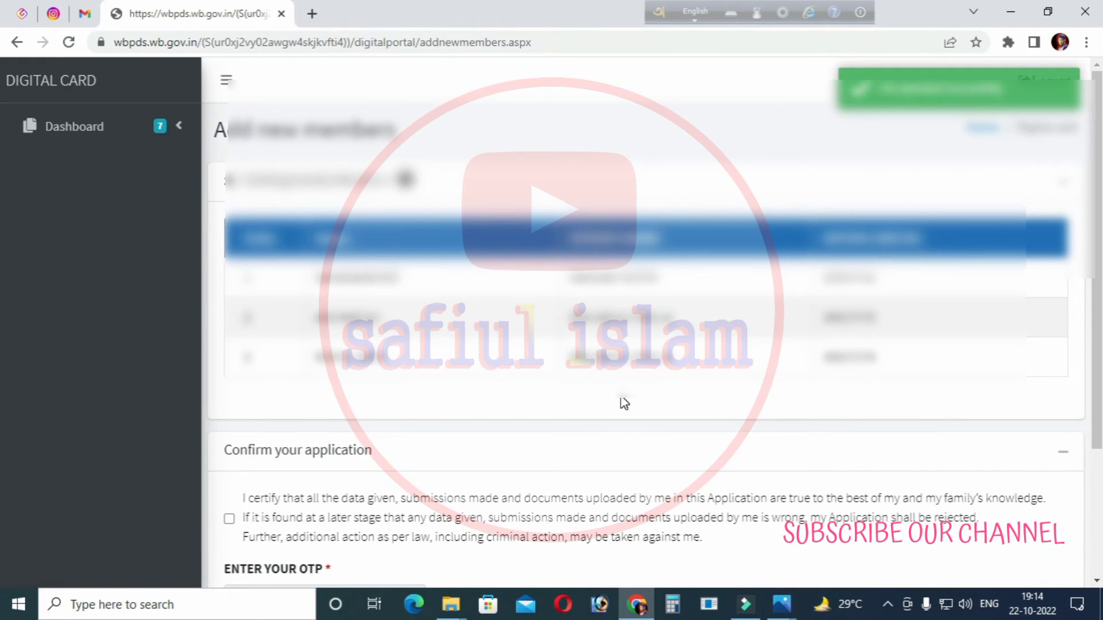
# - Tick the declaration, request an OTP, and submit the received code to file the application
pyautogui.scroll(-3, 623, 402)
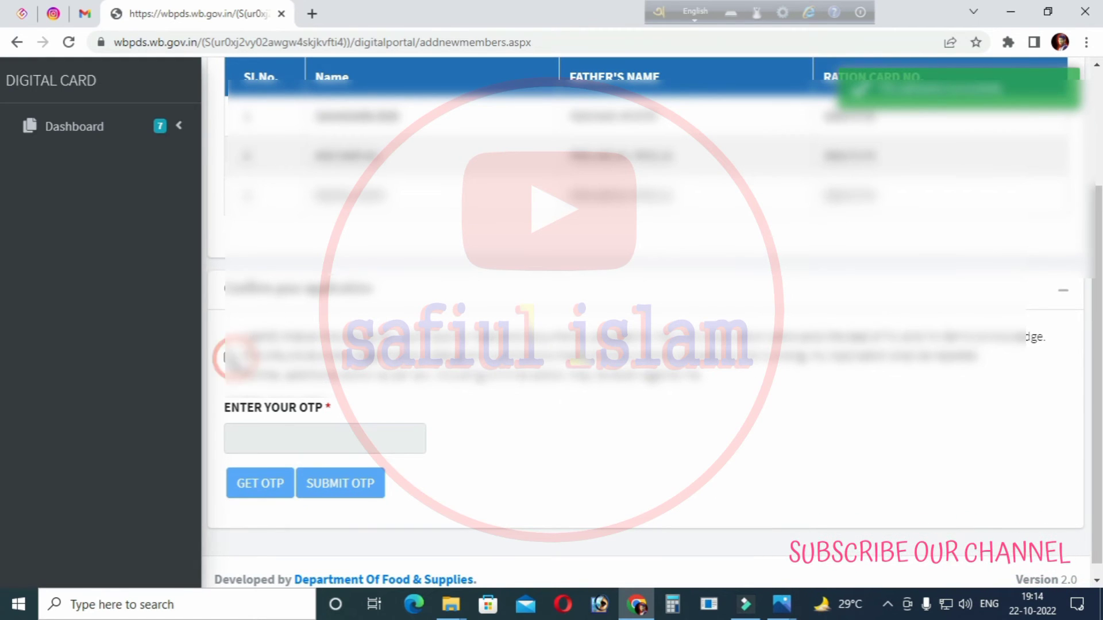
pyautogui.click(230, 357)
pyautogui.click(275, 497)
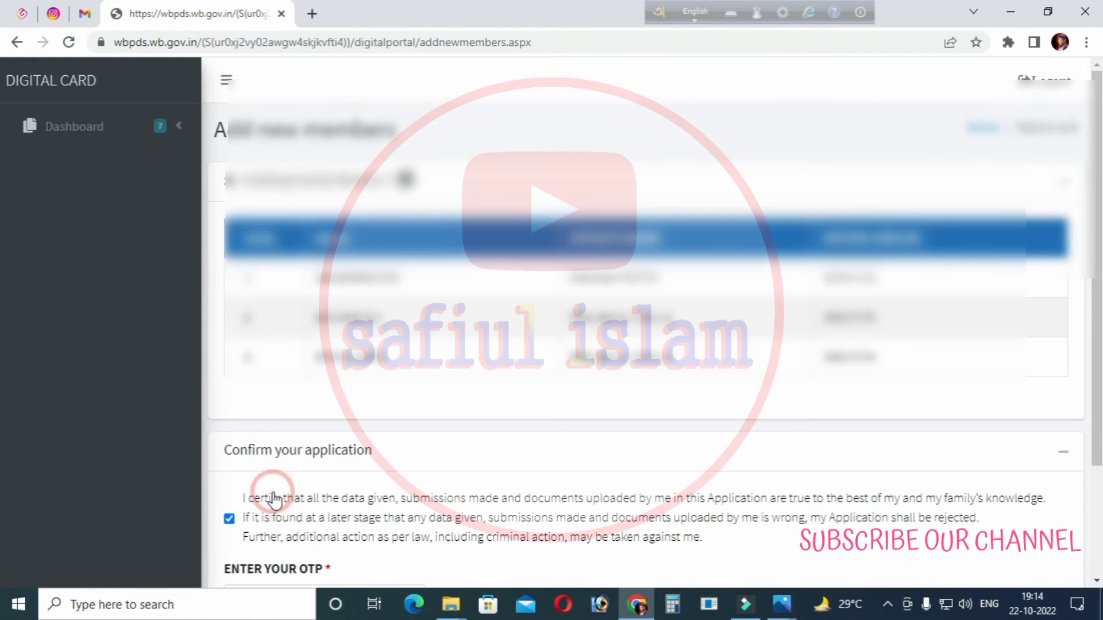
pyautogui.scroll(-4, 297, 487)
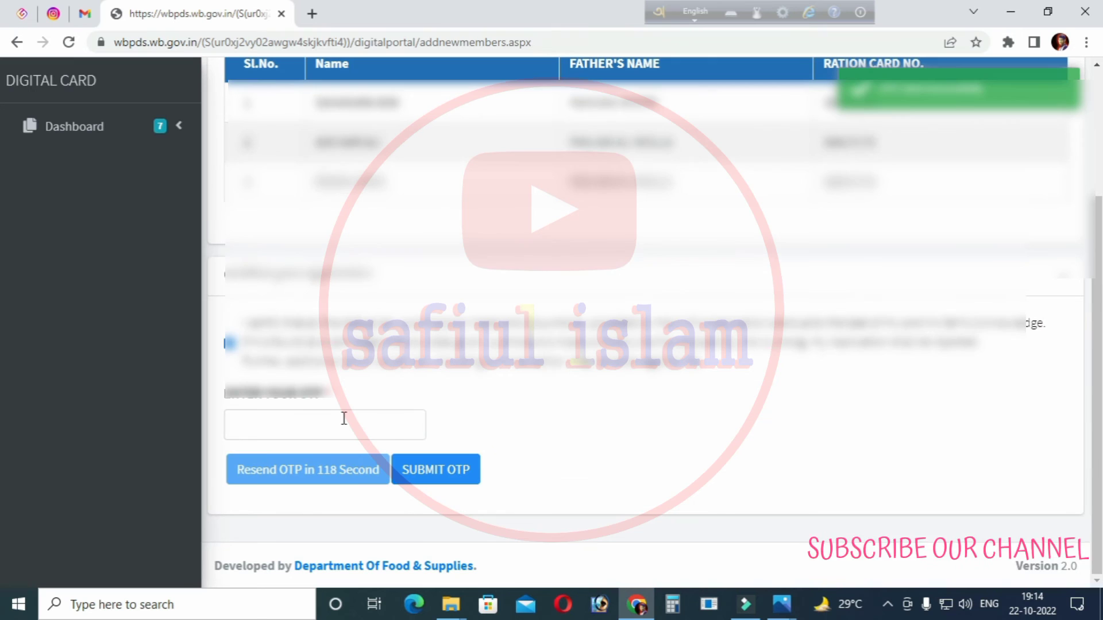
pyautogui.click(344, 418)
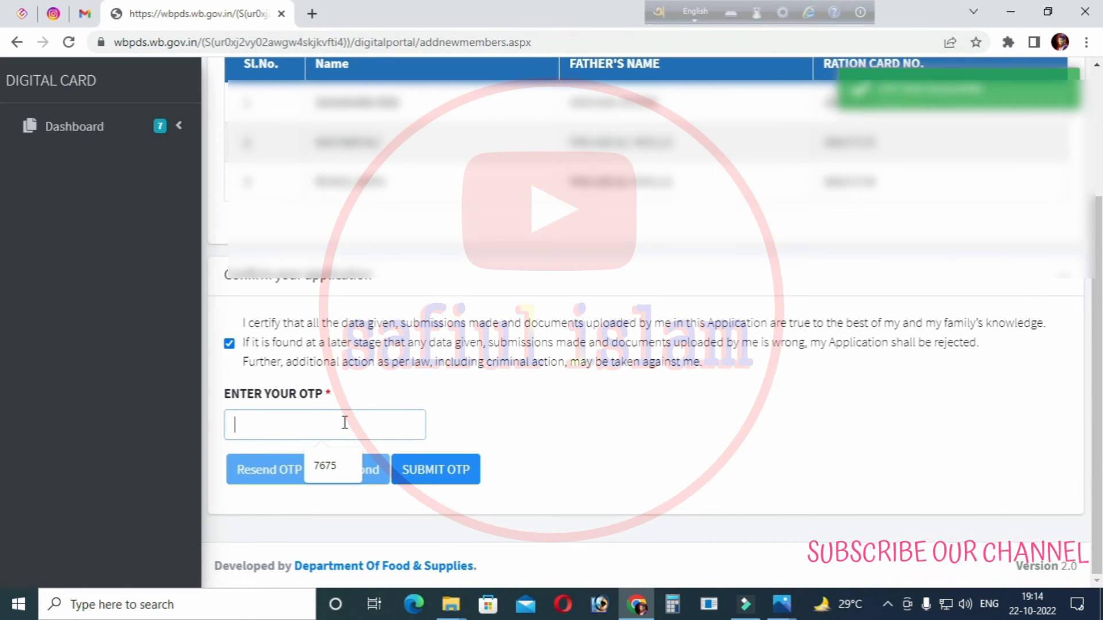
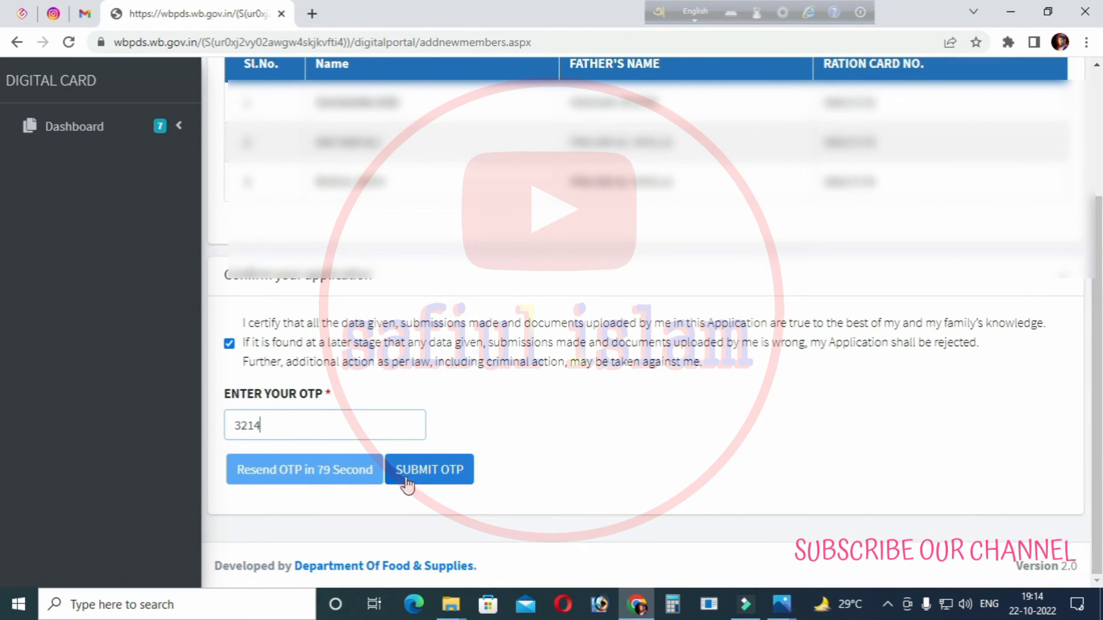
pyautogui.click(412, 481)
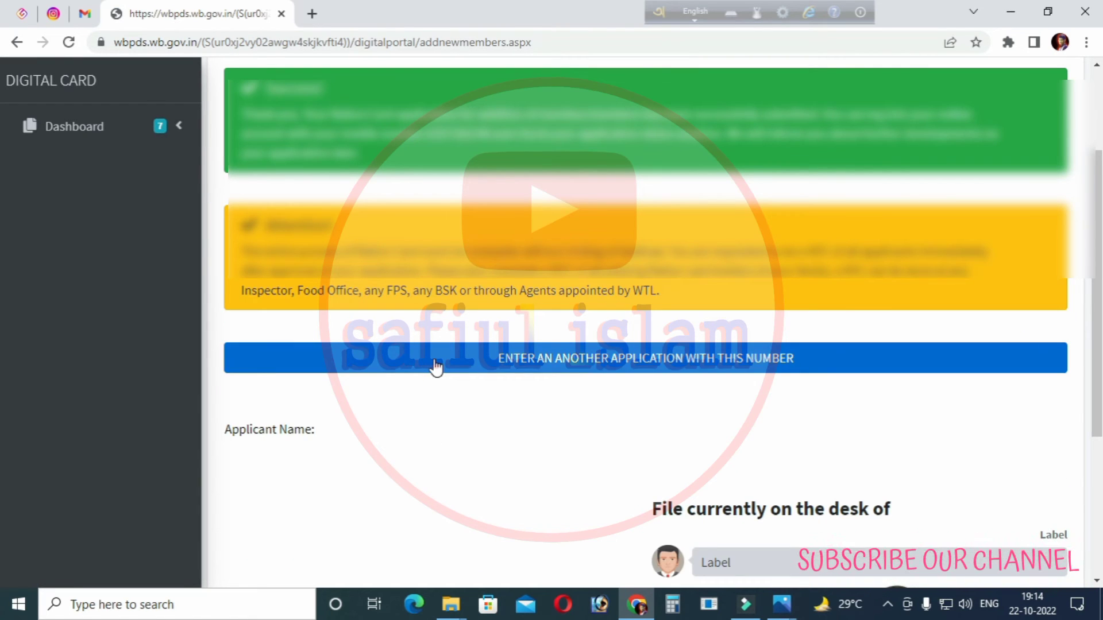
pyautogui.scroll(-4, 647, 322)
pyautogui.scroll(6, 647, 322)
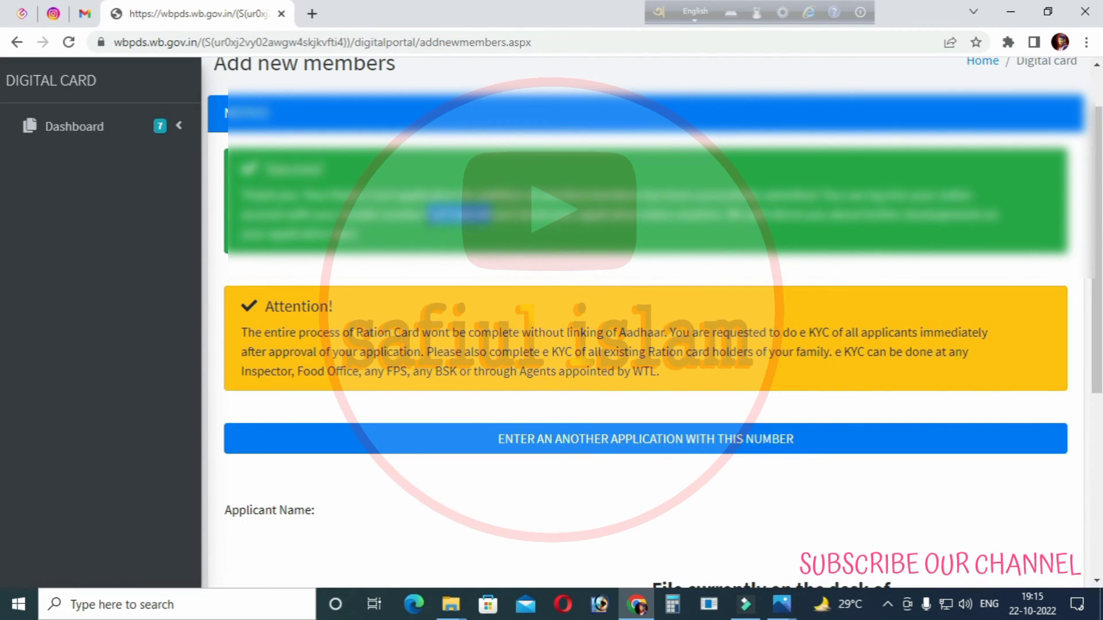
pyautogui.rightClick(436, 218)
pyautogui.press('Escape')
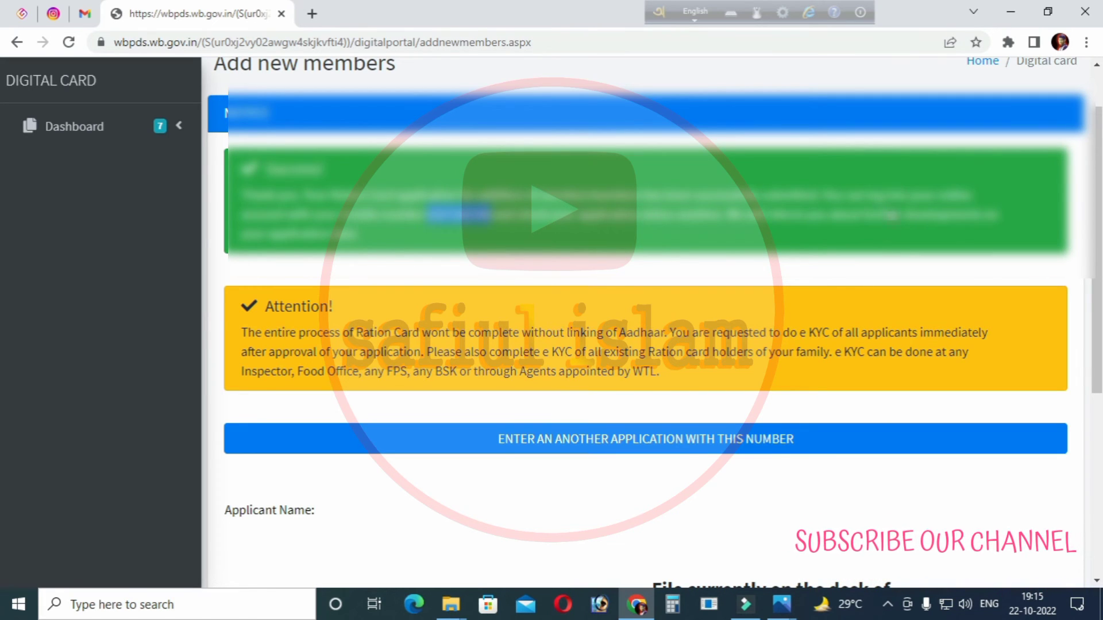
pyautogui.scroll(-5, 649, 321)
pyautogui.scroll(4, 649, 322)
# - Print the success page from Chrome's Print dialog after choosing a destination under More settings
pyautogui.click(1090, 44)
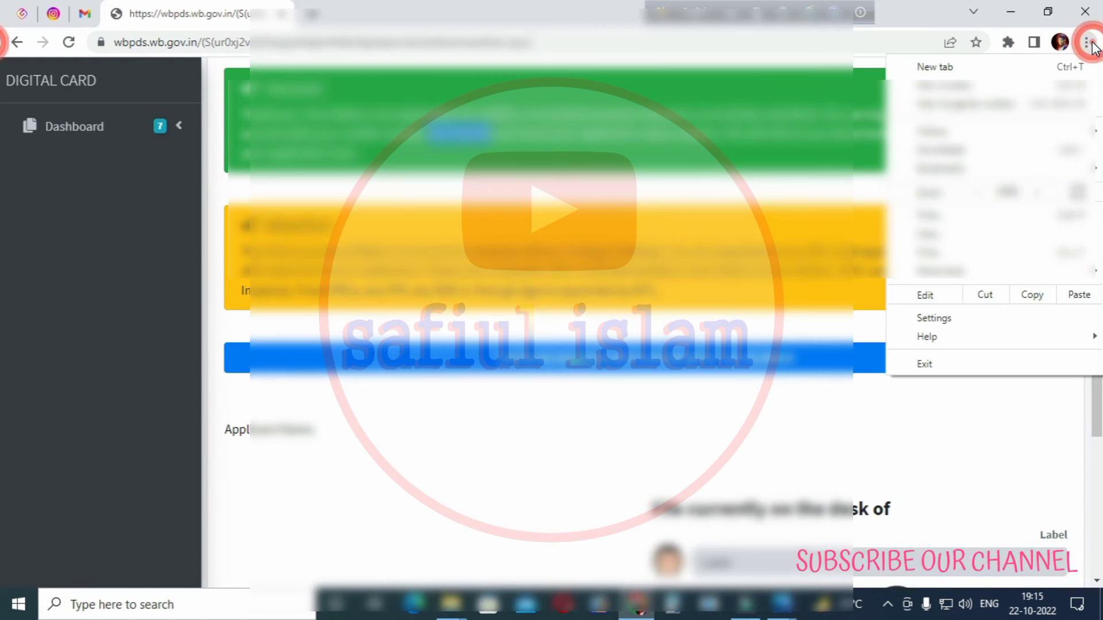
pyautogui.click(933, 217)
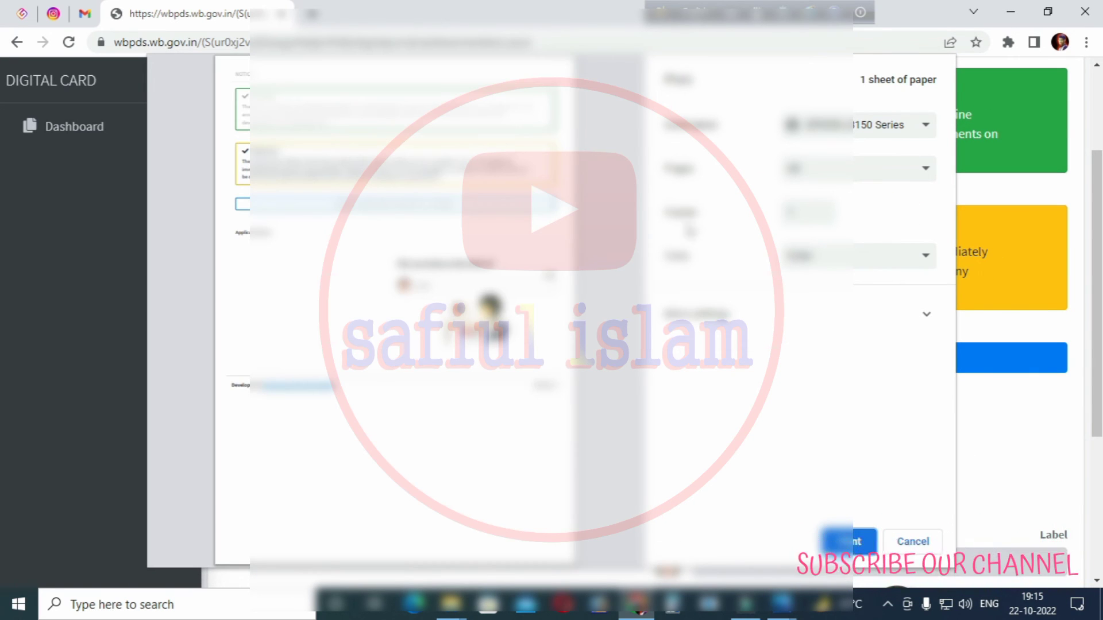
pyautogui.click(920, 315)
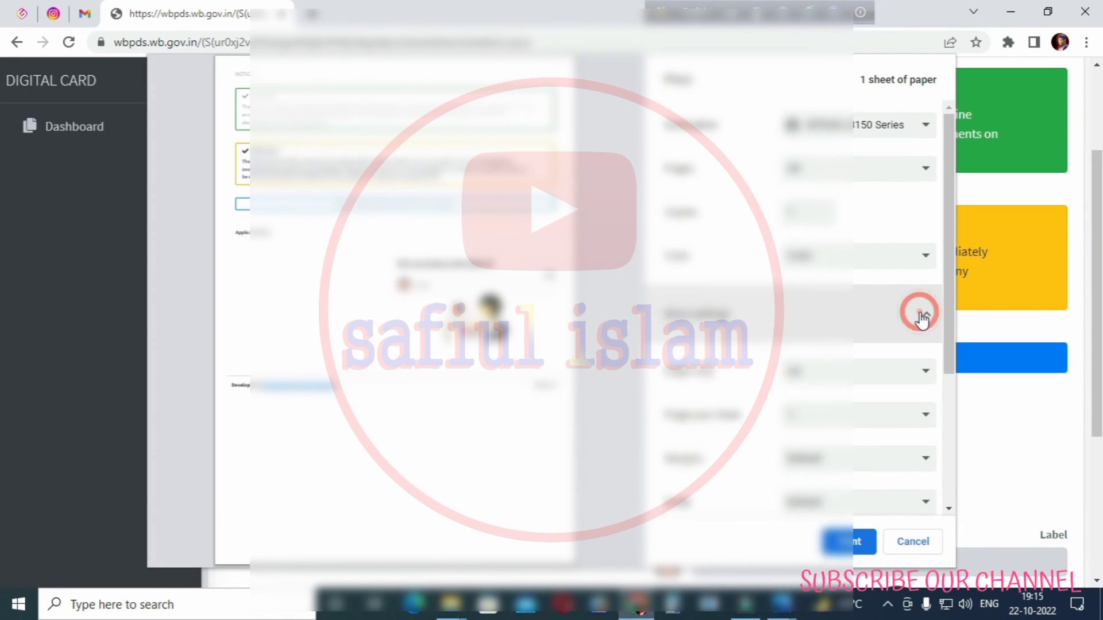
pyautogui.scroll(1, 920, 320)
pyautogui.click(853, 127)
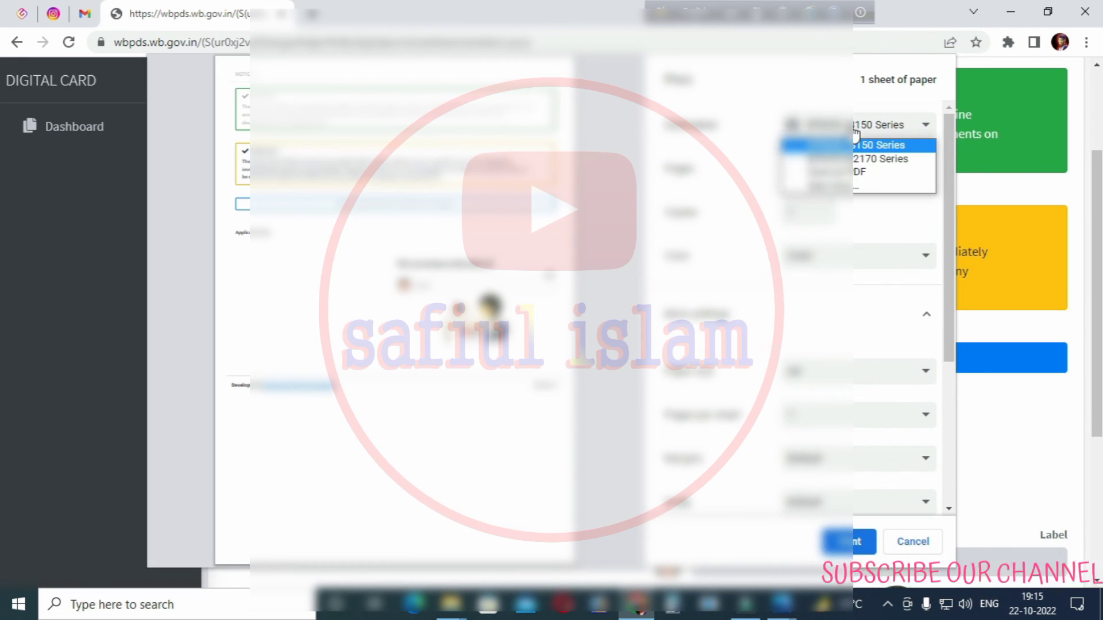
pyautogui.click(854, 127)
pyautogui.scroll(-4, 948, 310)
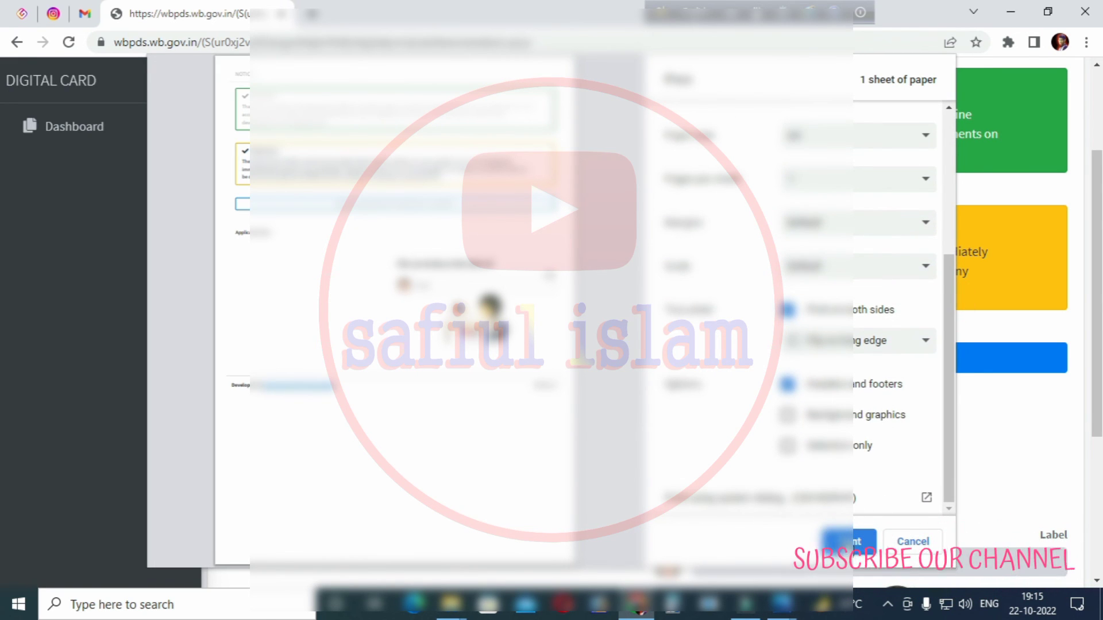
pyautogui.click(853, 541)
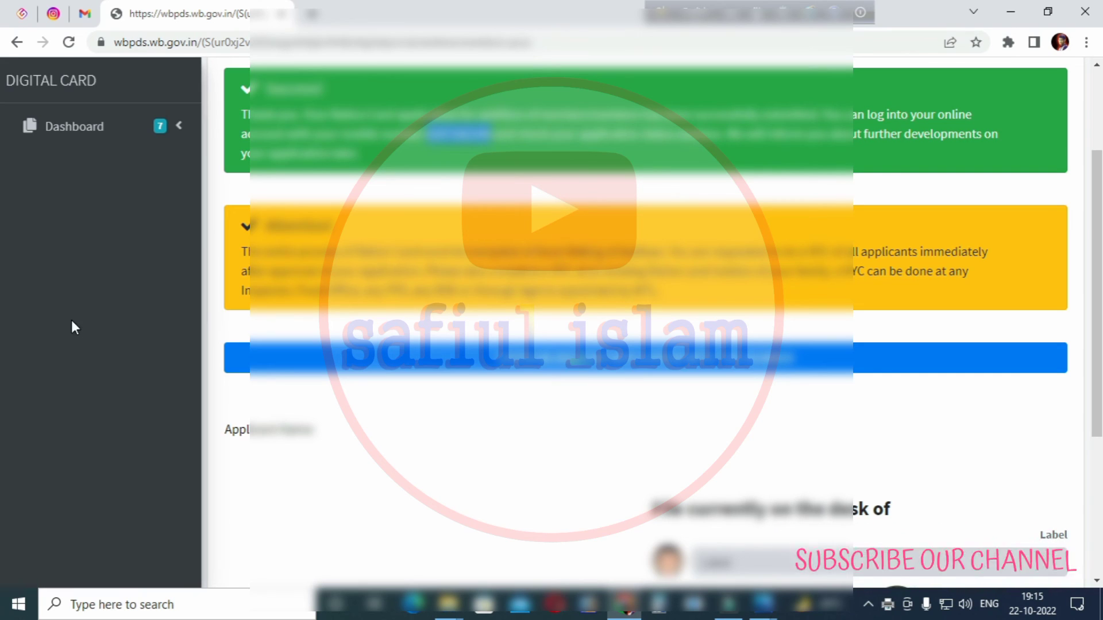
# - From the dashboard home, reopen the Form-3 Add new members page and expand the Dashboard menu again
pyautogui.click(86, 137)
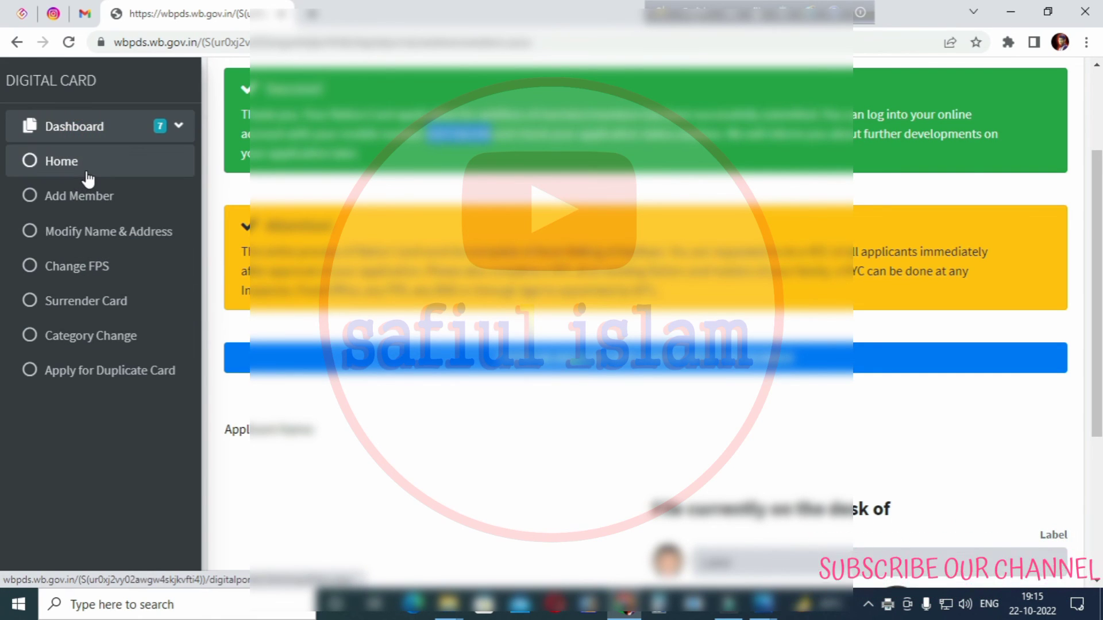
pyautogui.scroll(-3, 411, 454)
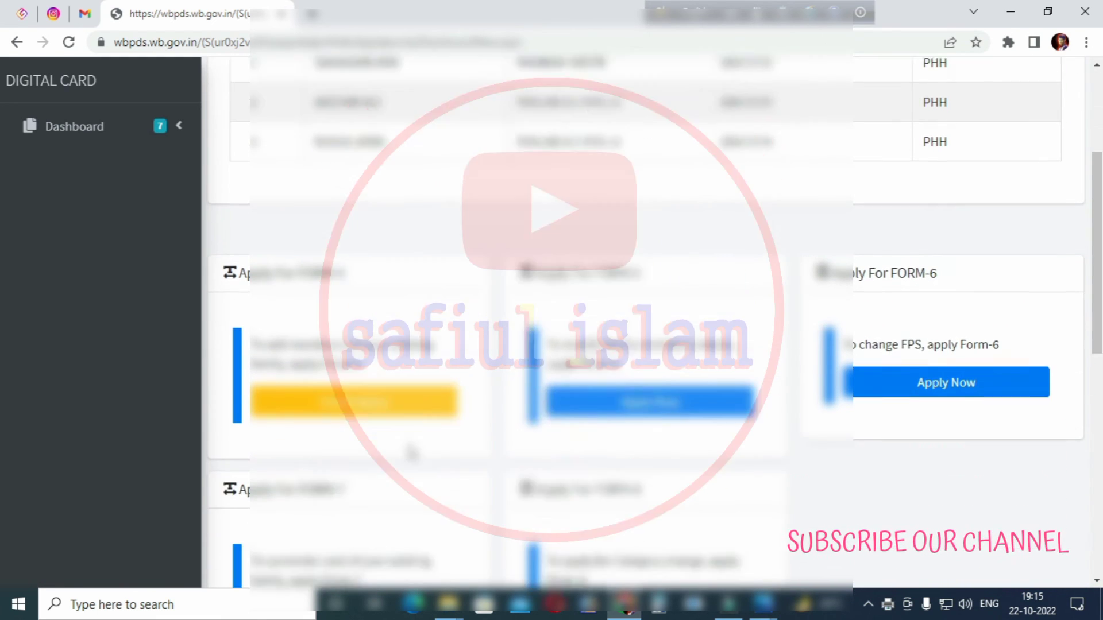
pyautogui.scroll(-2, 410, 454)
pyautogui.click(386, 304)
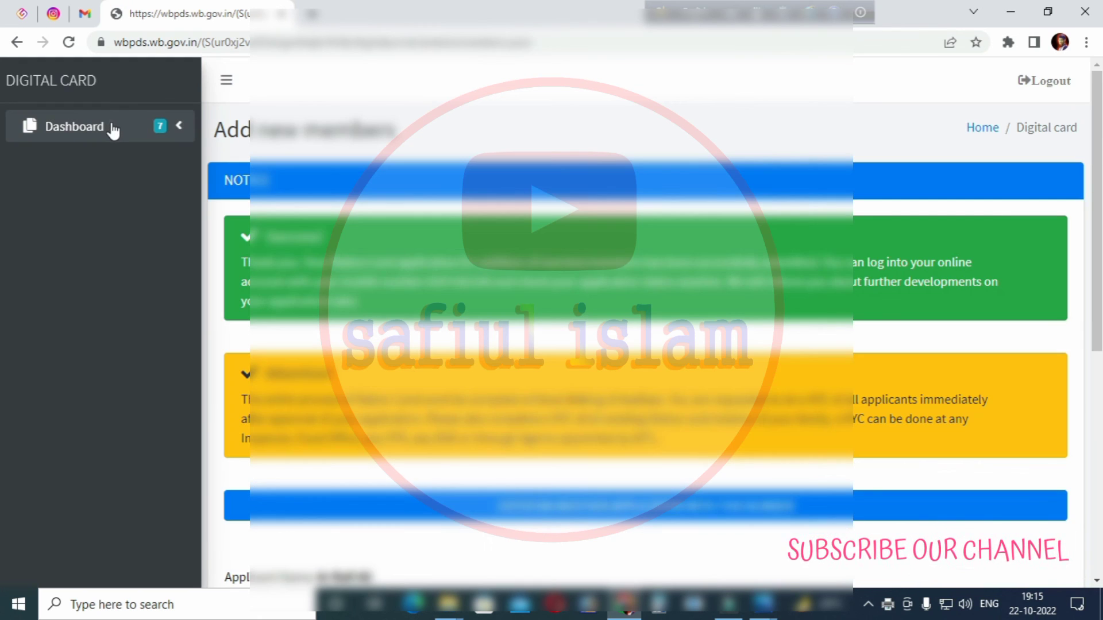
pyautogui.click(111, 127)
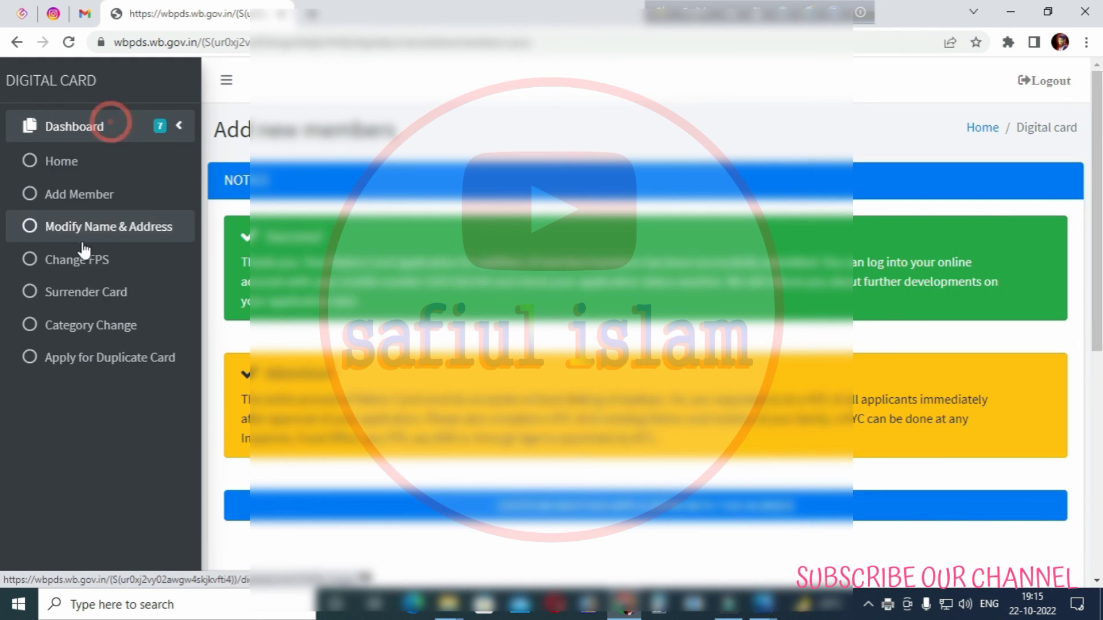